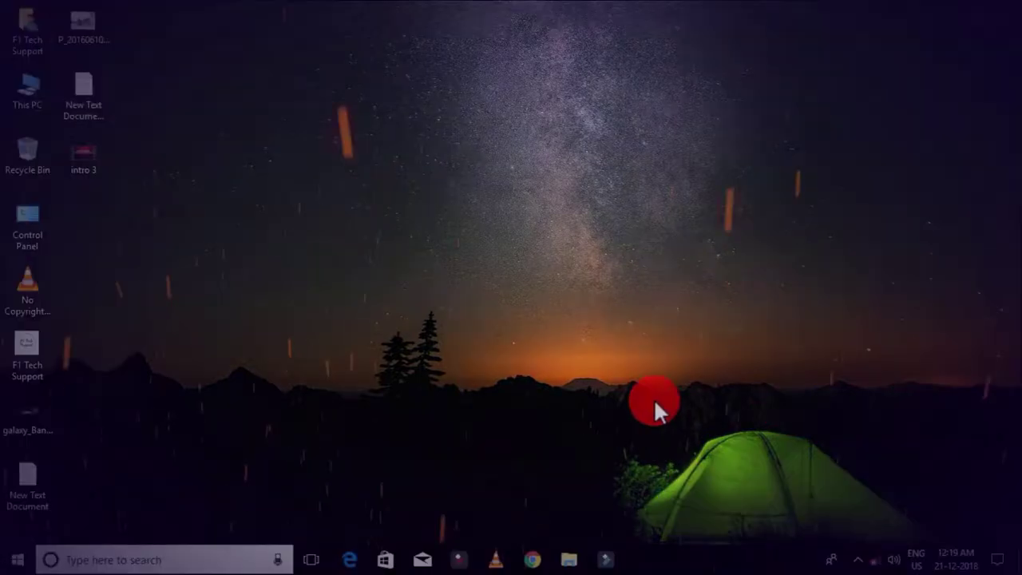
{"action": "right_click", "coordinate": [654, 397]}
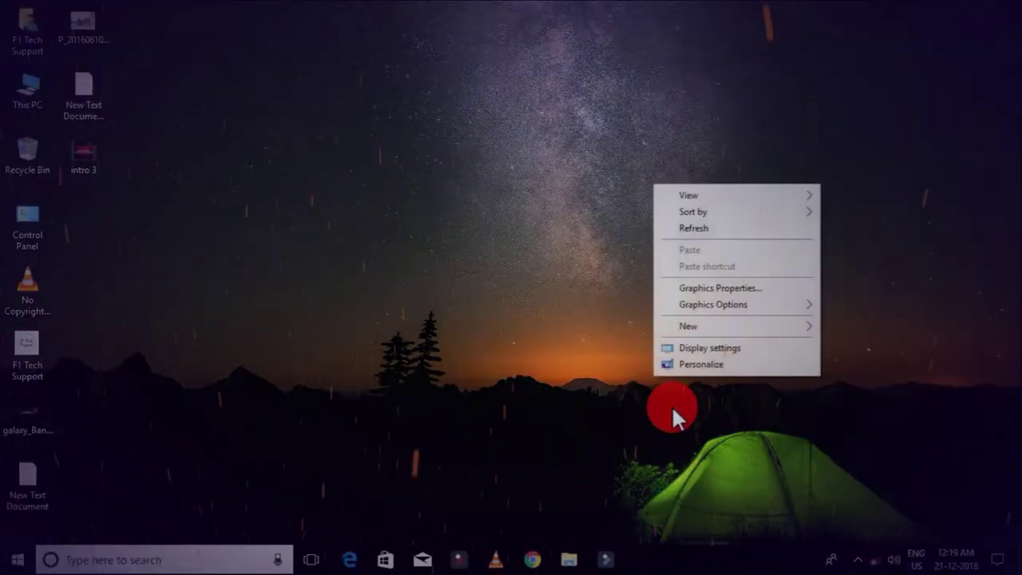
{"action": "left_click", "coordinate": [715, 228]}
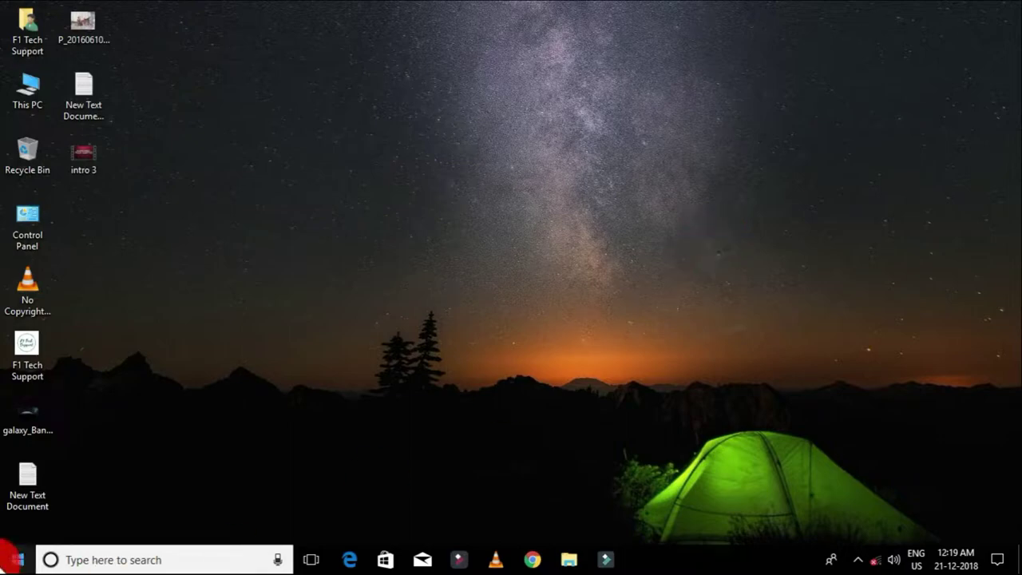
{"action": "left_click", "coordinate": [16, 560]}
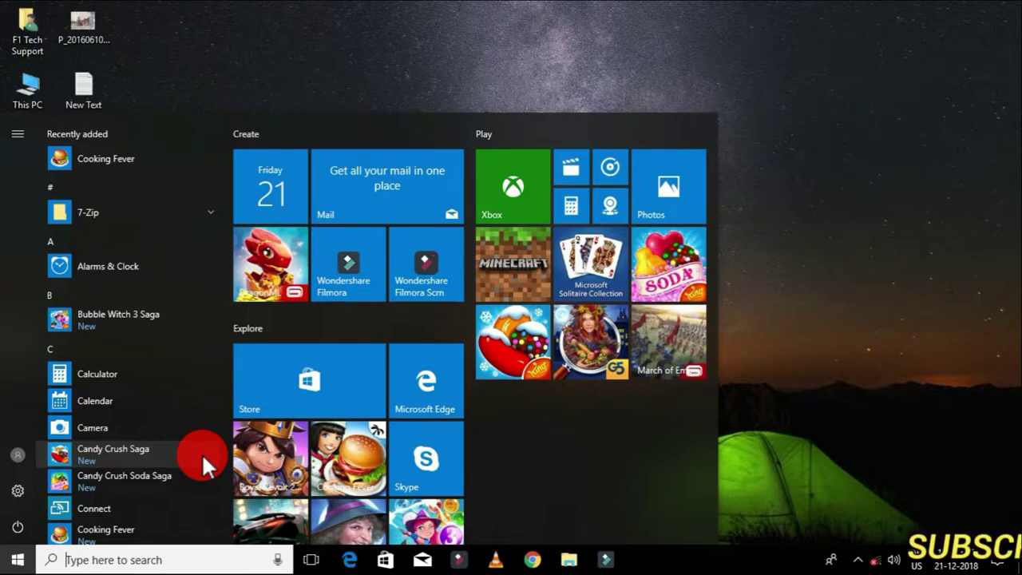
{"action": "left_click", "coordinate": [835, 302]}
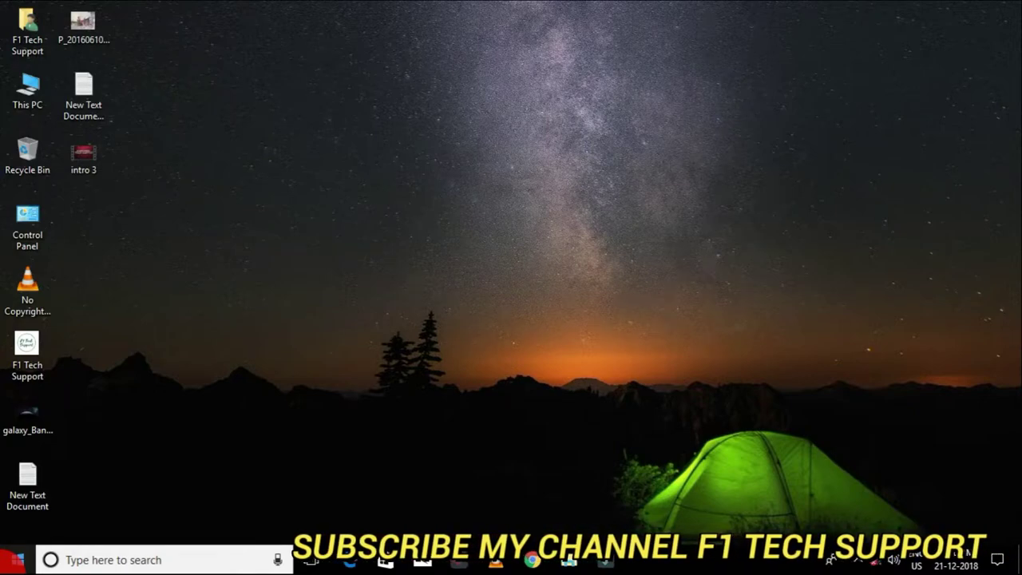
Open the advanced options of Windows Update under Update & Security in Windows Settings.
{"action": "left_click", "coordinate": [16, 559]}
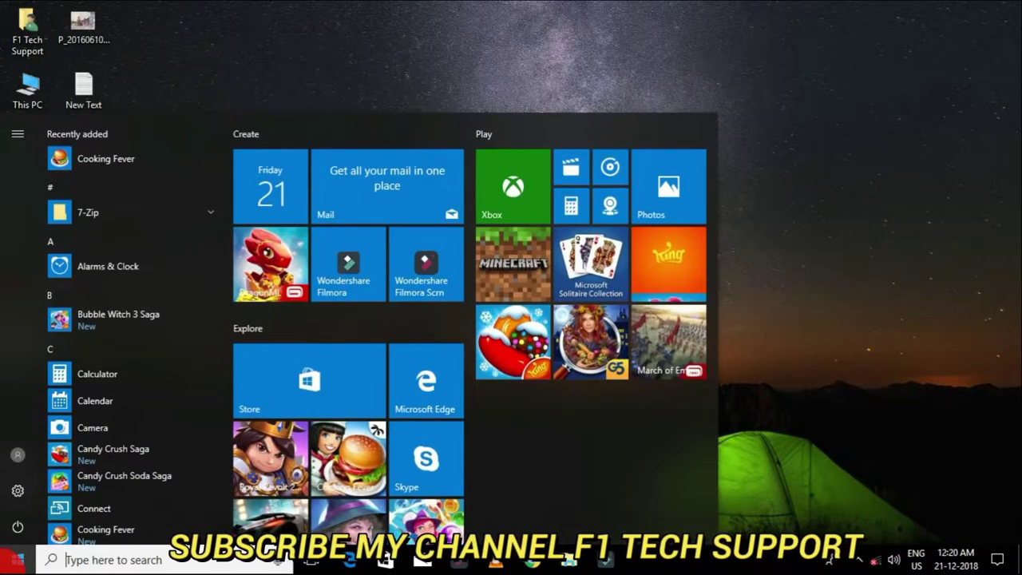
{"action": "left_click", "coordinate": [19, 492]}
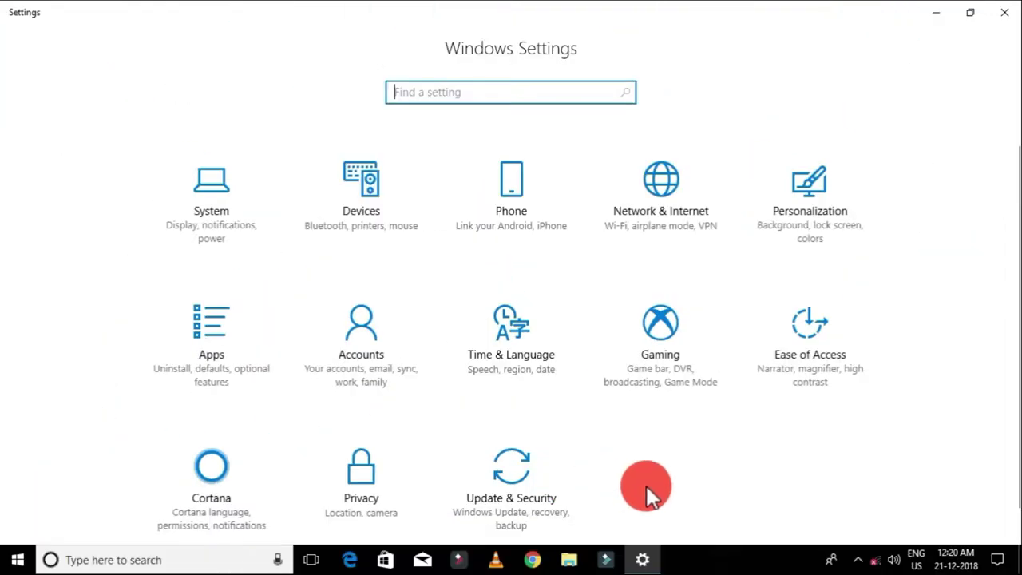
{"action": "left_click", "coordinate": [528, 479]}
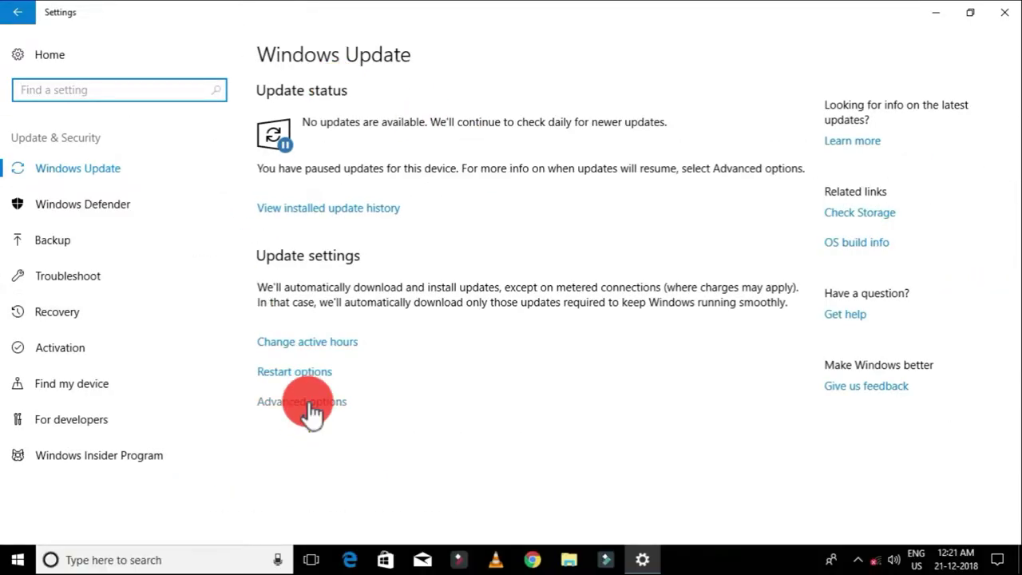
{"action": "left_click", "coordinate": [312, 407]}
Turn off Pause Updates in the Windows Update advanced options.
{"action": "scroll", "coordinate": [312, 411], "scroll_direction": "down", "scroll_amount": 1}
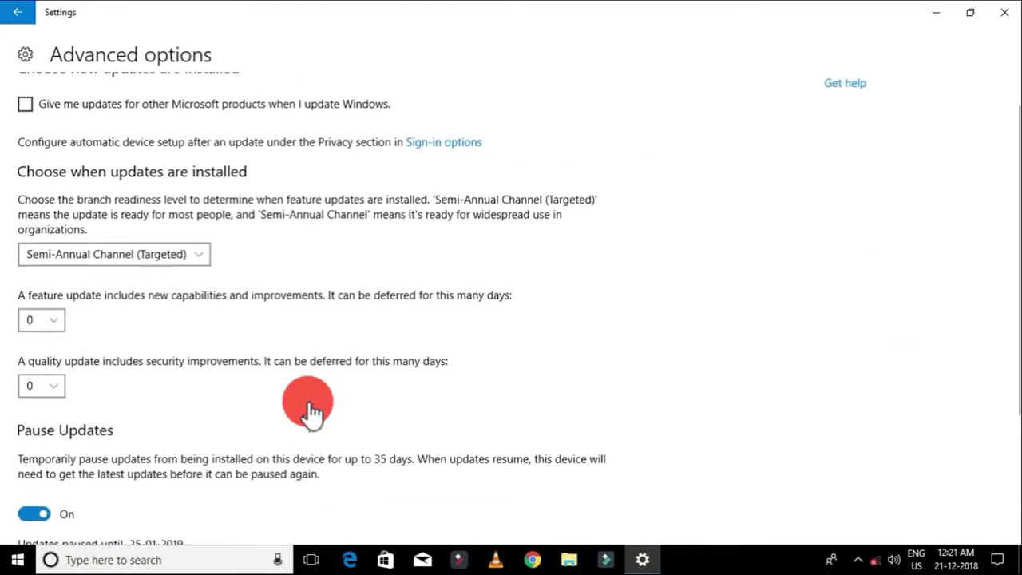
{"action": "scroll", "coordinate": [312, 411], "scroll_direction": "down", "scroll_amount": 3}
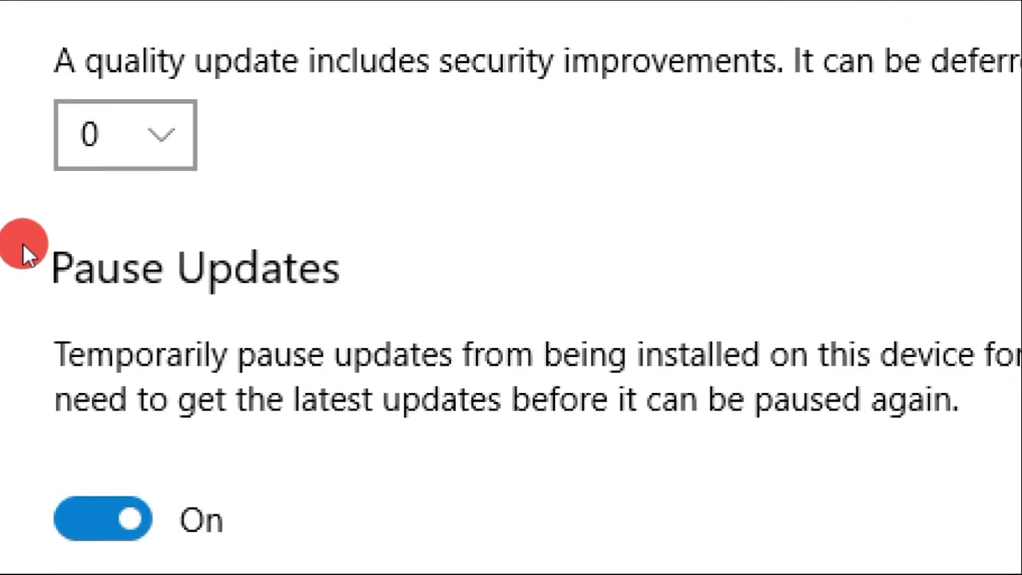
{"action": "scroll", "coordinate": [20, 247], "scroll_direction": "up", "scroll_amount": 2}
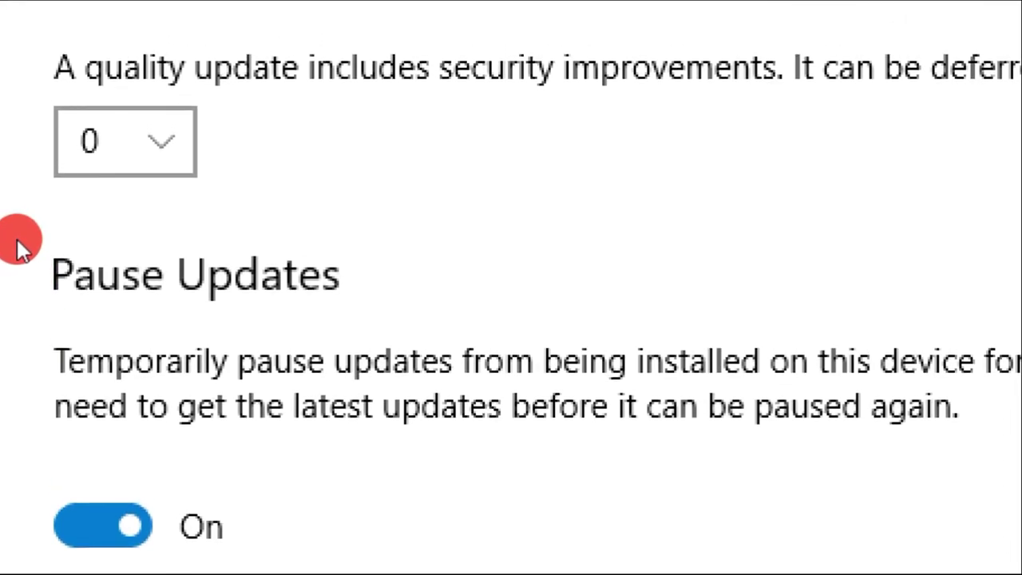
{"action": "scroll", "coordinate": [4, 225], "scroll_direction": "down", "scroll_amount": 1}
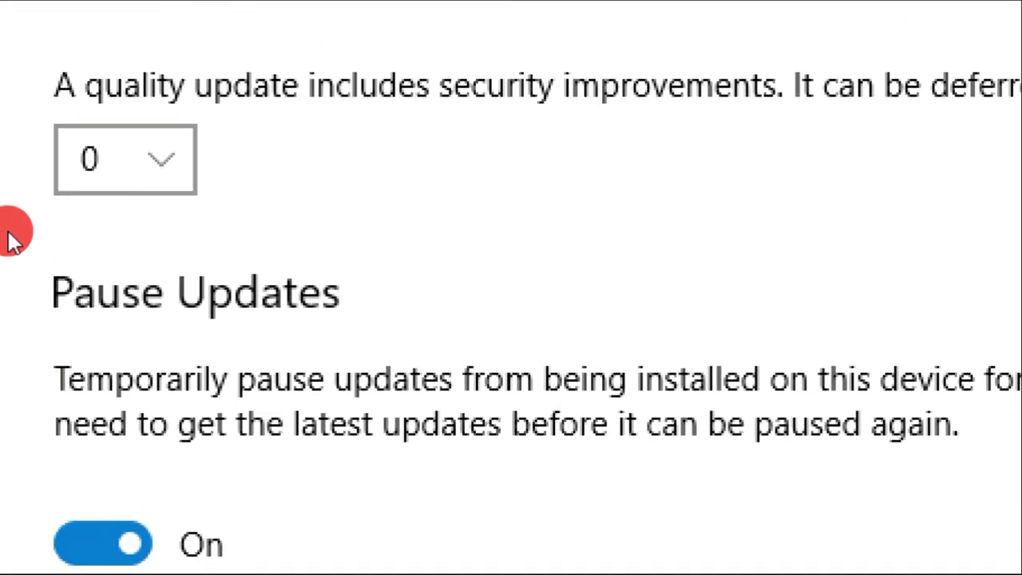
{"action": "scroll", "coordinate": [4, 230], "scroll_direction": "up", "scroll_amount": 1}
{"action": "scroll", "coordinate": [4, 230], "scroll_direction": "up", "scroll_amount": 1}
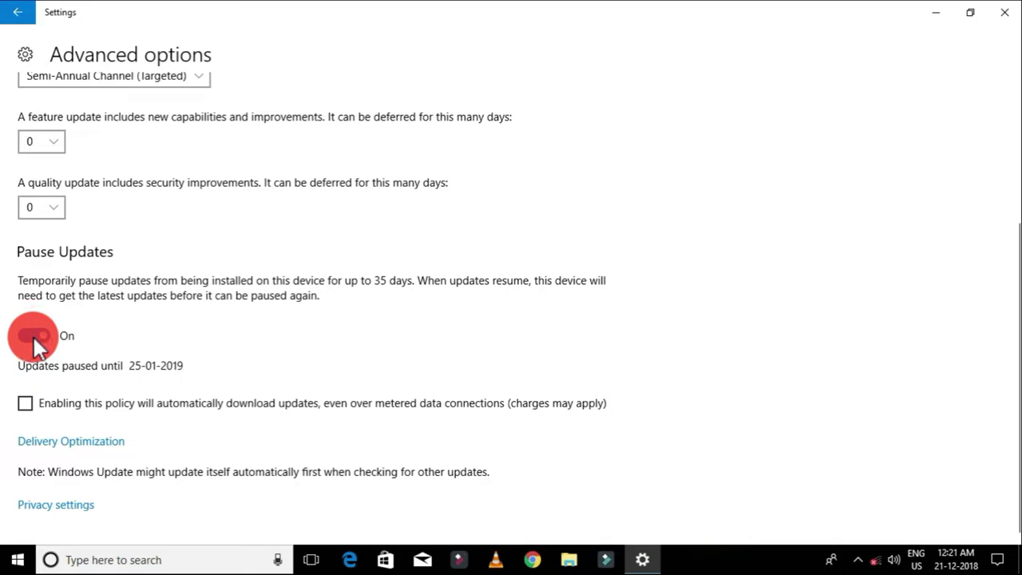
{"action": "left_click", "coordinate": [32, 335]}
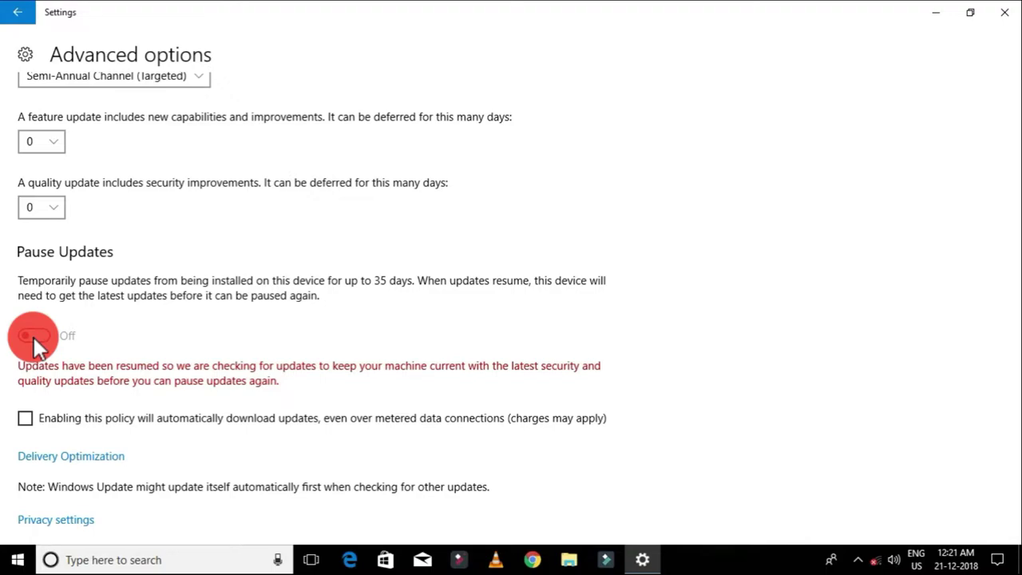
Turn off Allow downloads from other PCs in the Delivery Optimization settings.
{"action": "left_click", "coordinate": [67, 462]}
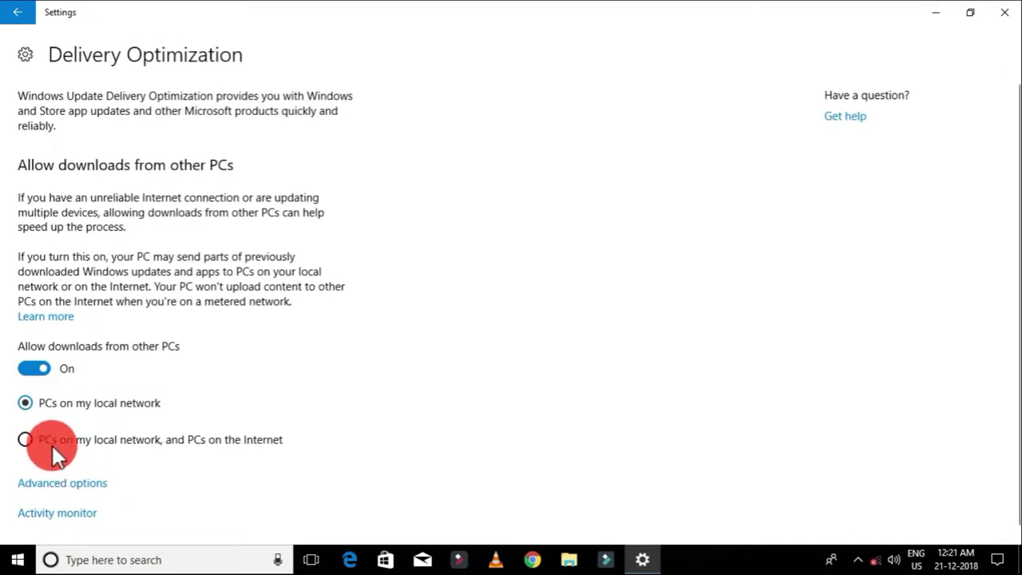
{"action": "left_click", "coordinate": [31, 368]}
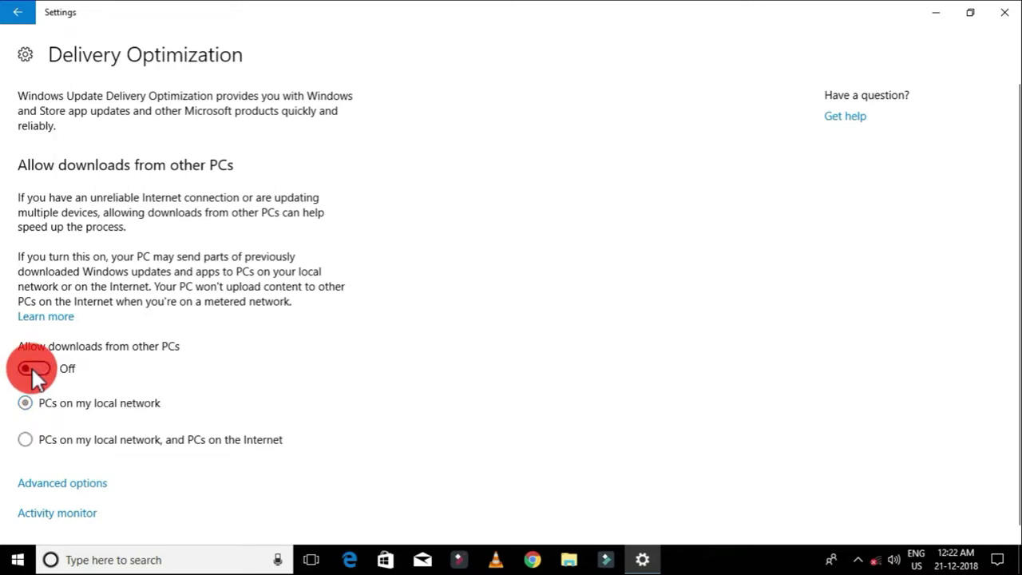
Set the background download bandwidth to 5% in Delivery Optimization's advanced options and leave its limit disabled.
{"action": "left_click", "coordinate": [90, 488]}
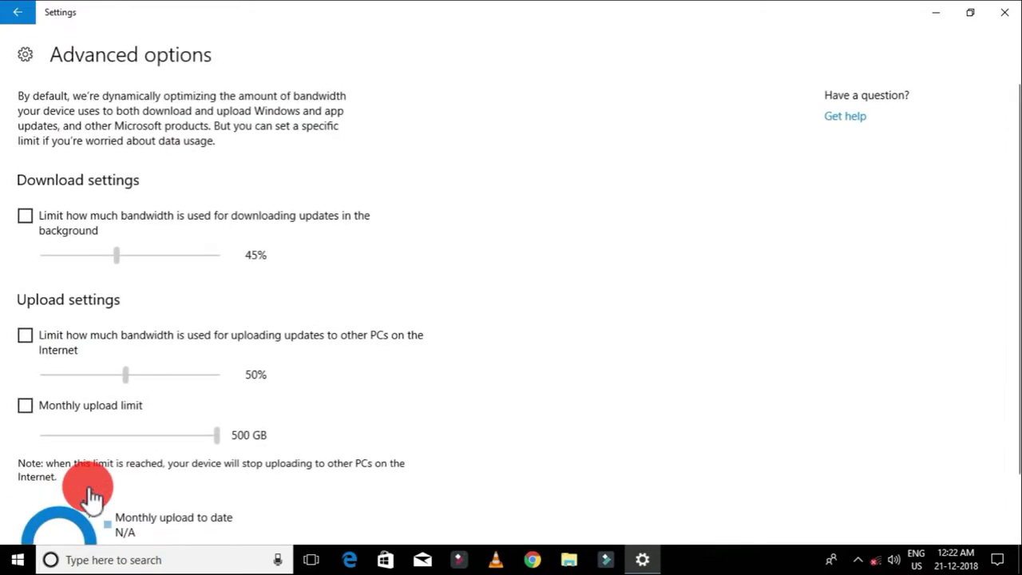
{"action": "left_click", "coordinate": [24, 216]}
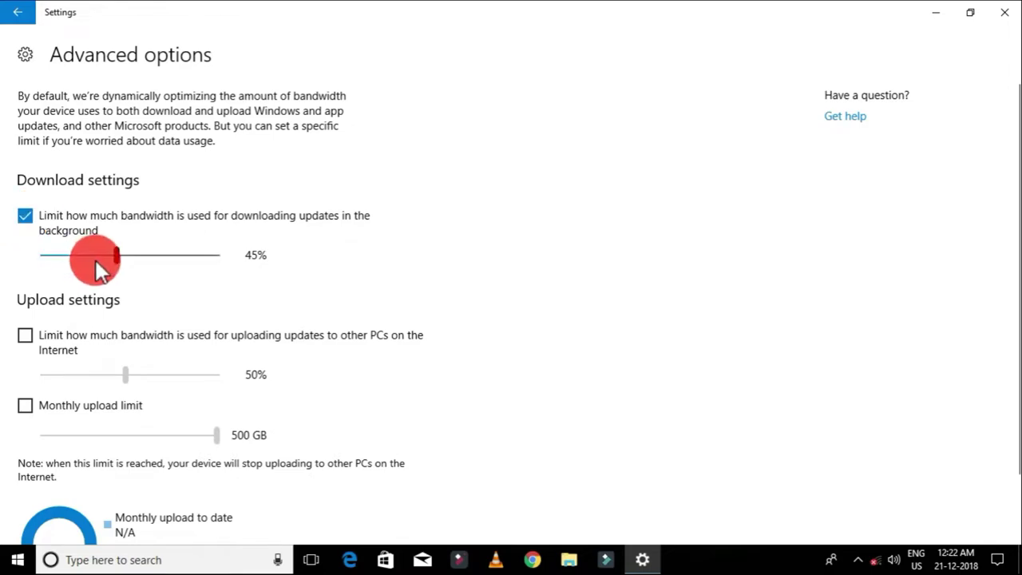
{"action": "left_click", "coordinate": [25, 216]}
Set the bandwidth for uploading updates to other PCs on the Internet to 5% and leave its limit disabled.
{"action": "left_click", "coordinate": [24, 335]}
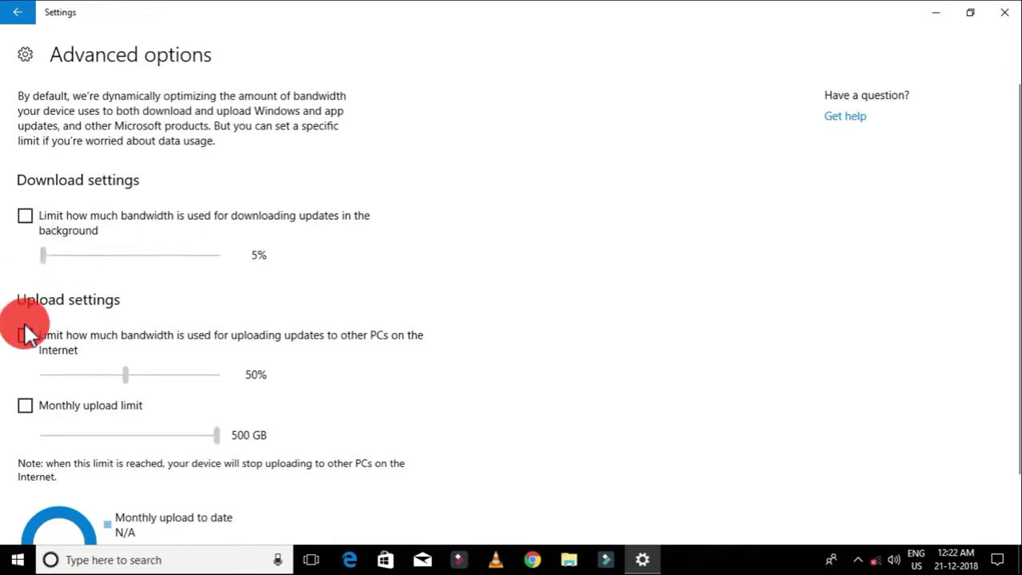
{"action": "left_click_drag", "start_coordinate": [127, 370], "coordinate": [48, 374]}
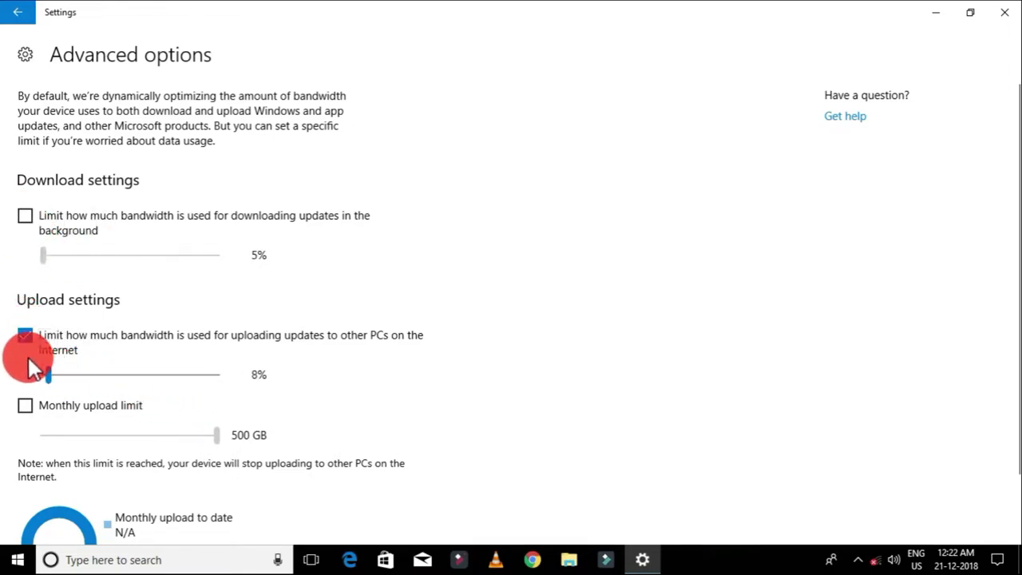
{"action": "left_click", "coordinate": [24, 343]}
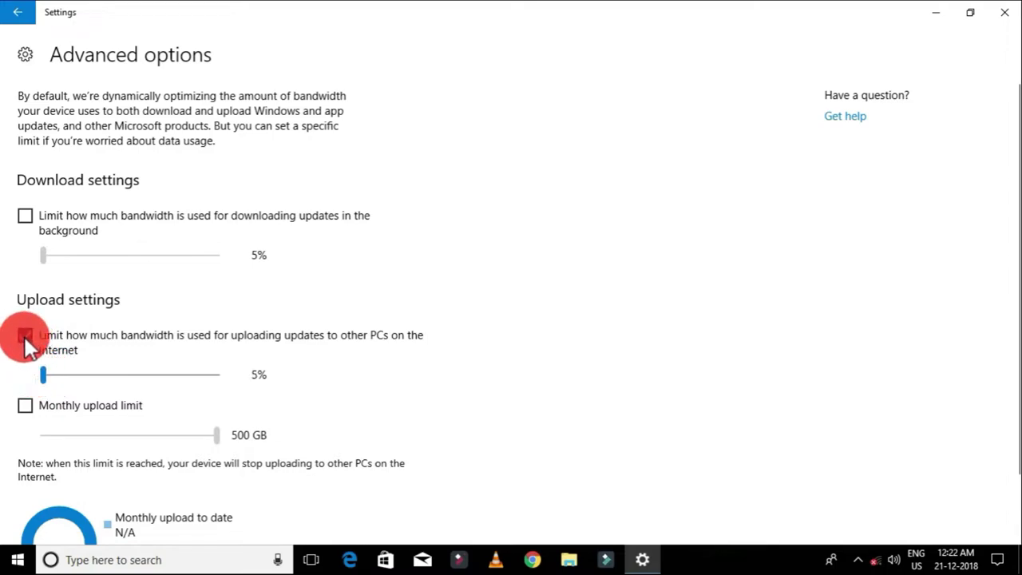
Enable the monthly upload limit at 5 GB and close Settings.
{"action": "left_click", "coordinate": [30, 408]}
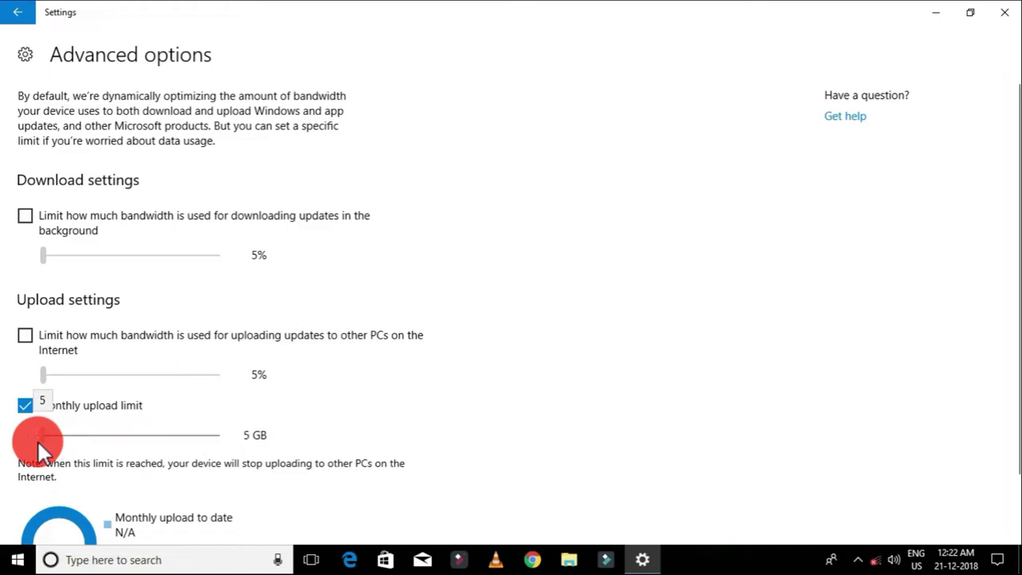
{"action": "left_click_drag", "start_coordinate": [37, 439], "coordinate": [39, 439]}
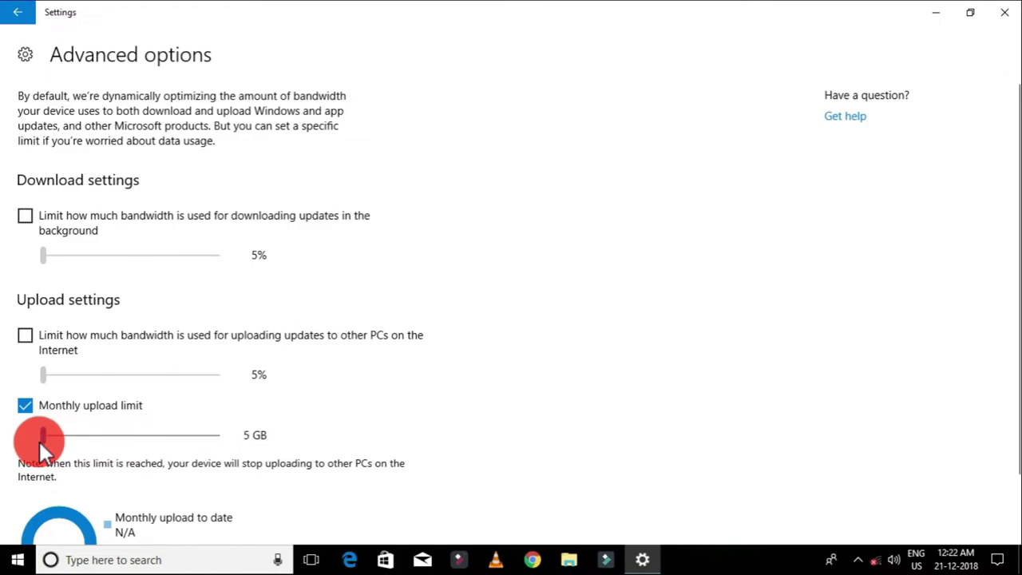
{"action": "scroll", "coordinate": [56, 451], "scroll_direction": "down", "scroll_amount": 1}
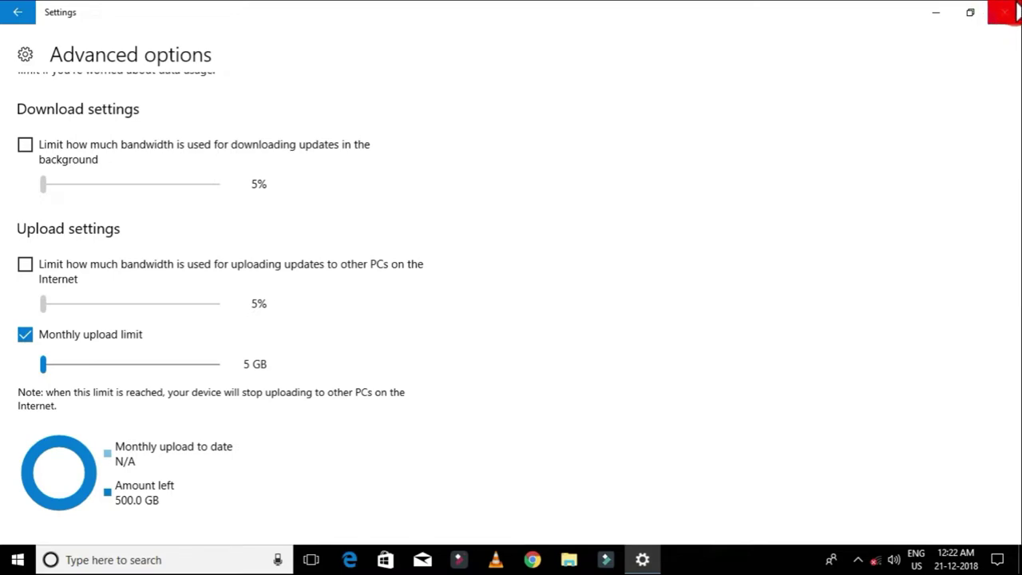
{"action": "left_click", "coordinate": [1008, 12]}
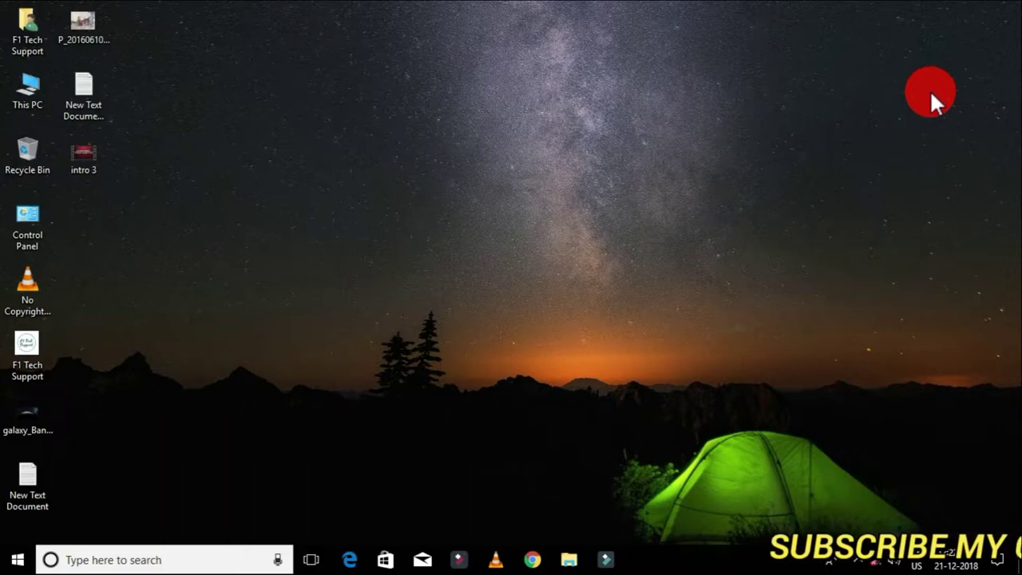
{"action": "left_click", "coordinate": [186, 559]}
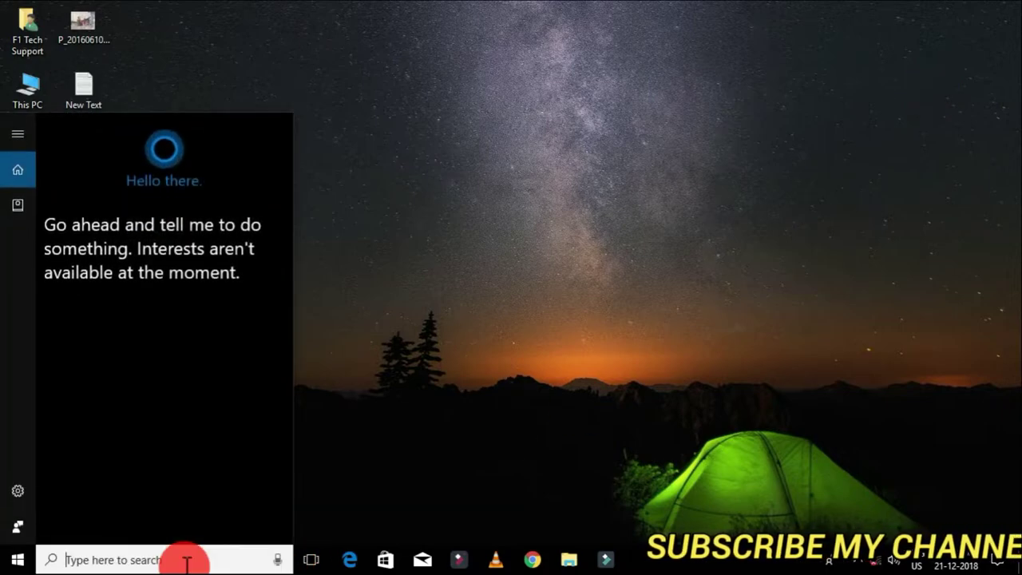
{"action": "type", "text": "cmd"}
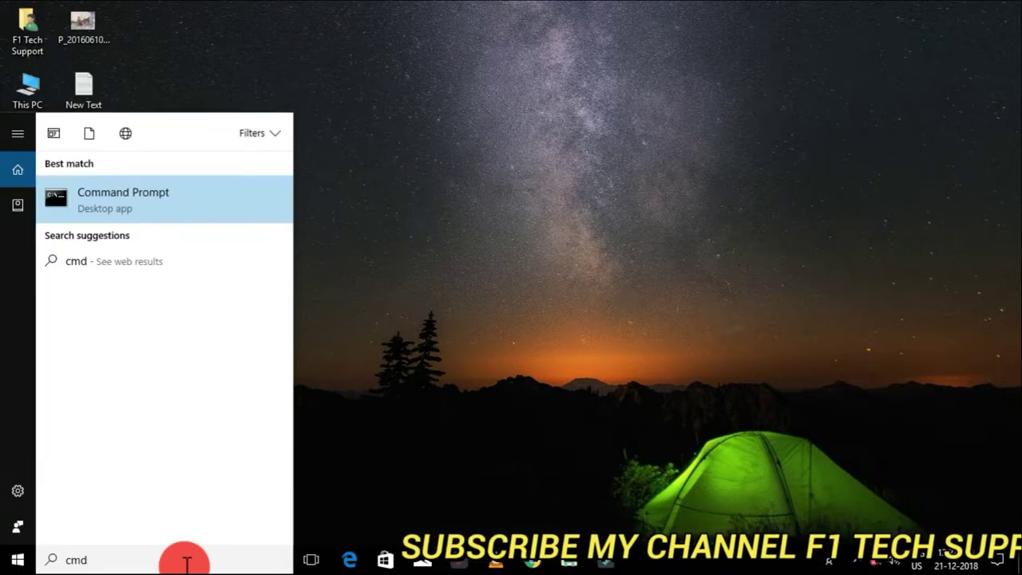
{"action": "key", "text": "Return"}
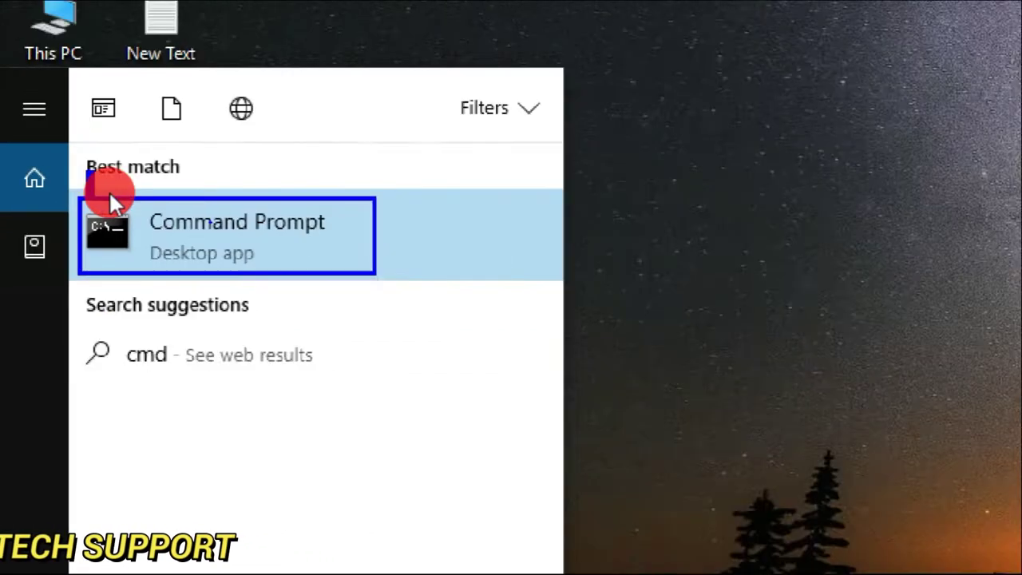
{"action": "key", "text": "Escape"}
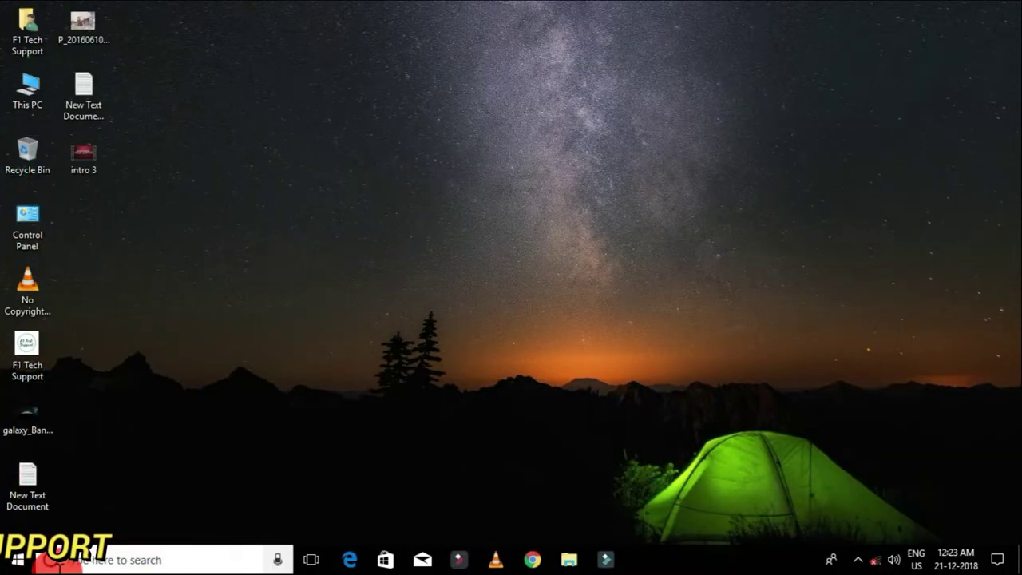
Search Windows for cmd, open Command Prompt and close it again.
{"action": "left_click", "coordinate": [79, 561]}
{"action": "type", "text": "cm"}
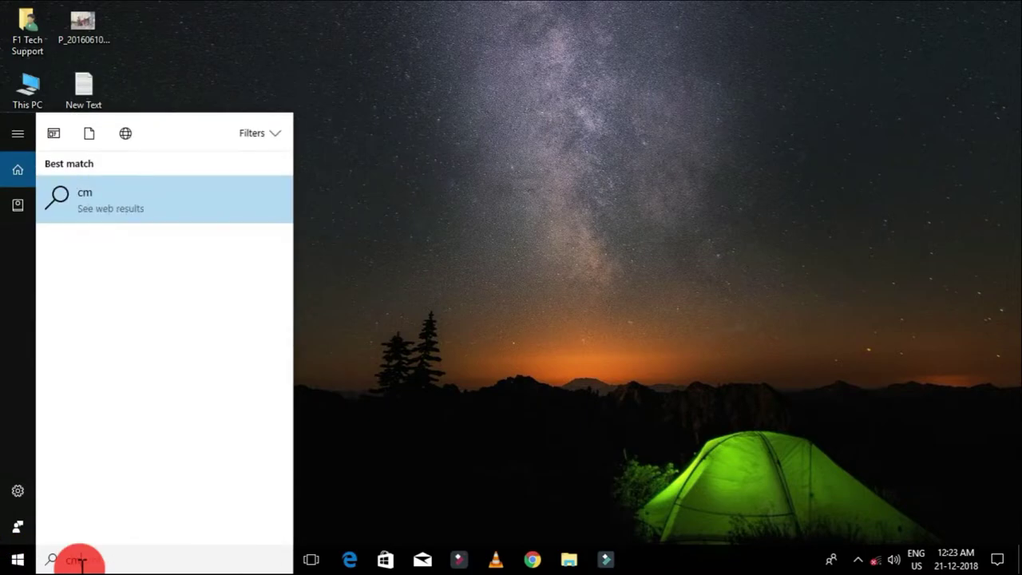
{"action": "type", "text": "d"}
{"action": "left_click", "coordinate": [126, 194]}
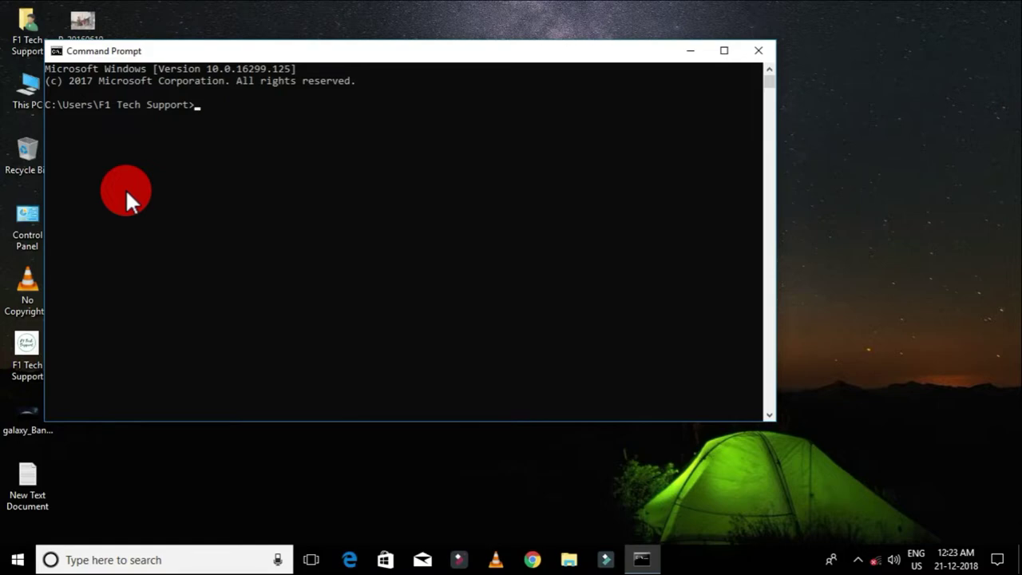
{"action": "left_click", "coordinate": [755, 53]}
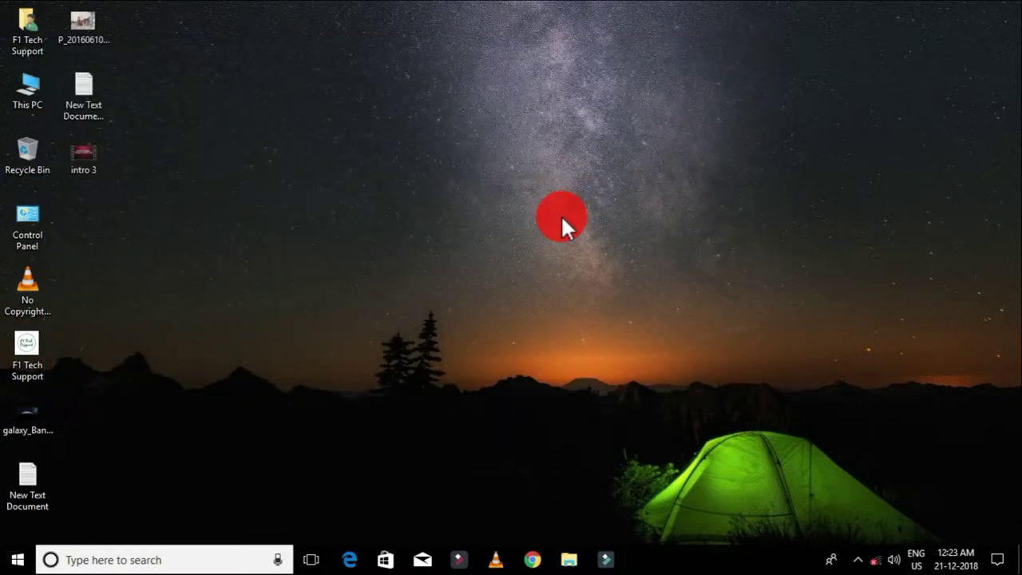
Run services.msc in a maximized window and select the Auto Time Zone Updater service.
{"action": "key", "text": "super+r"}
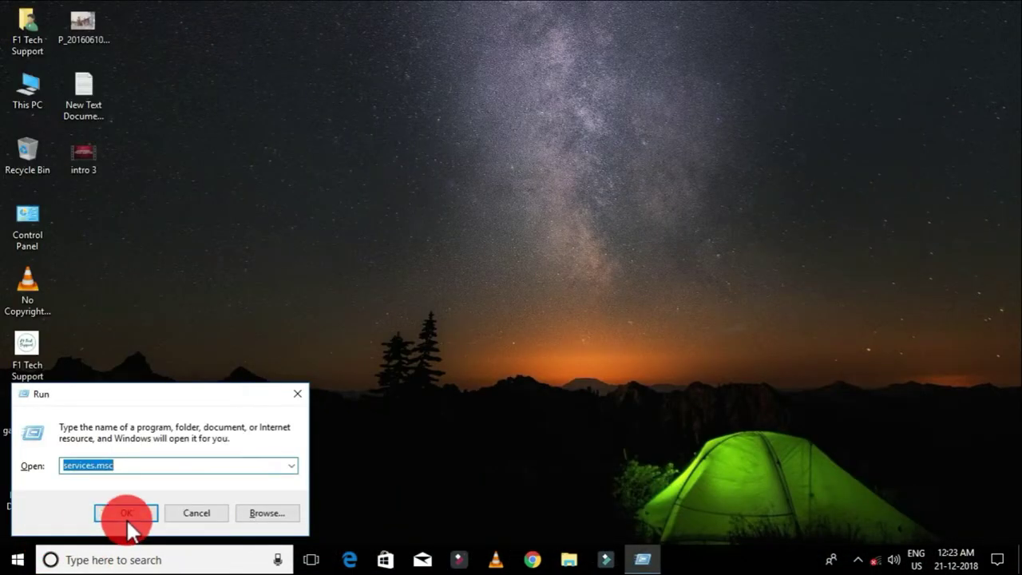
{"action": "left_click", "coordinate": [127, 515]}
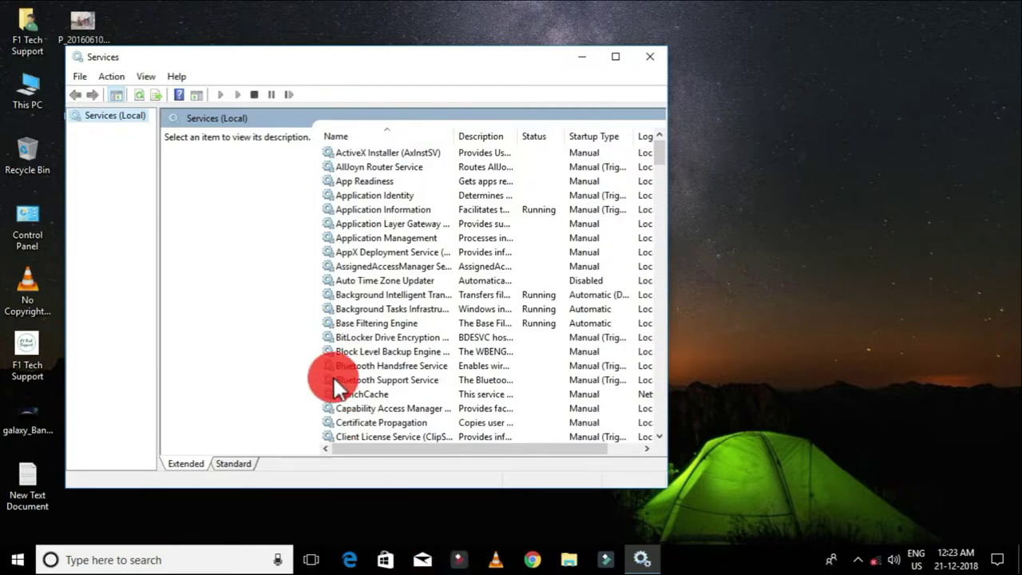
{"action": "left_click", "coordinate": [617, 58]}
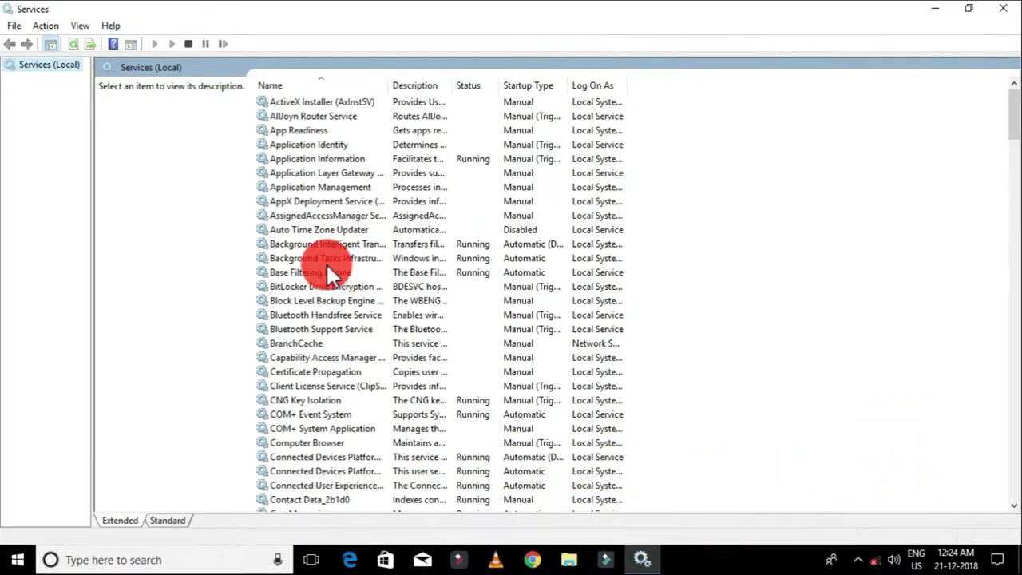
{"action": "left_click", "coordinate": [299, 231]}
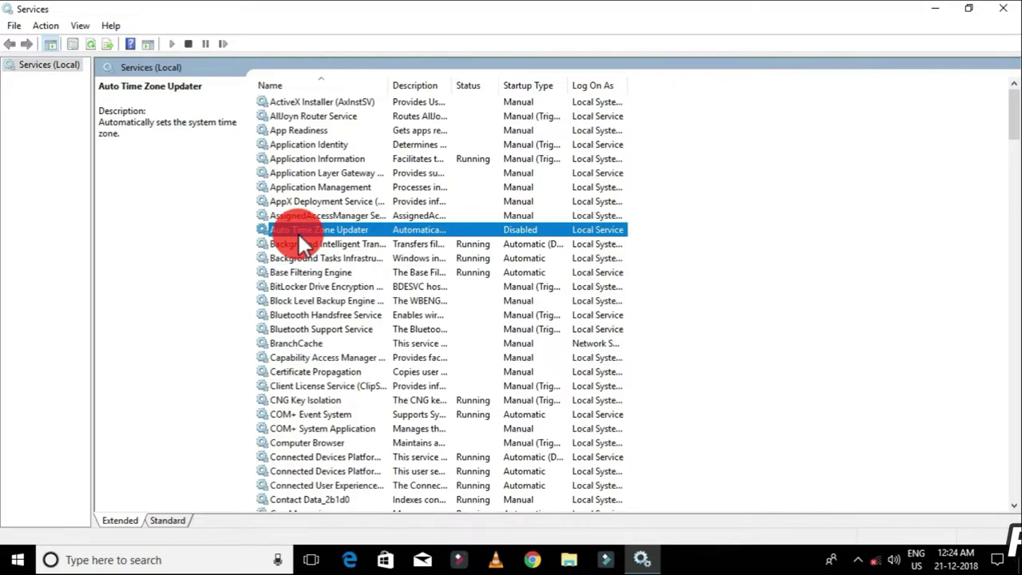
Locate and select the Windows Update service in the services list.
{"action": "key", "text": "w"}
{"action": "key", "text": "Down"}
{"action": "key", "text": "Down"}
{"action": "key", "text": "Down"}
{"action": "key", "text": "Down"}
{"action": "key", "text": "Down"}
{"action": "key", "text": "Down"}
{"action": "key", "text": "Down"}
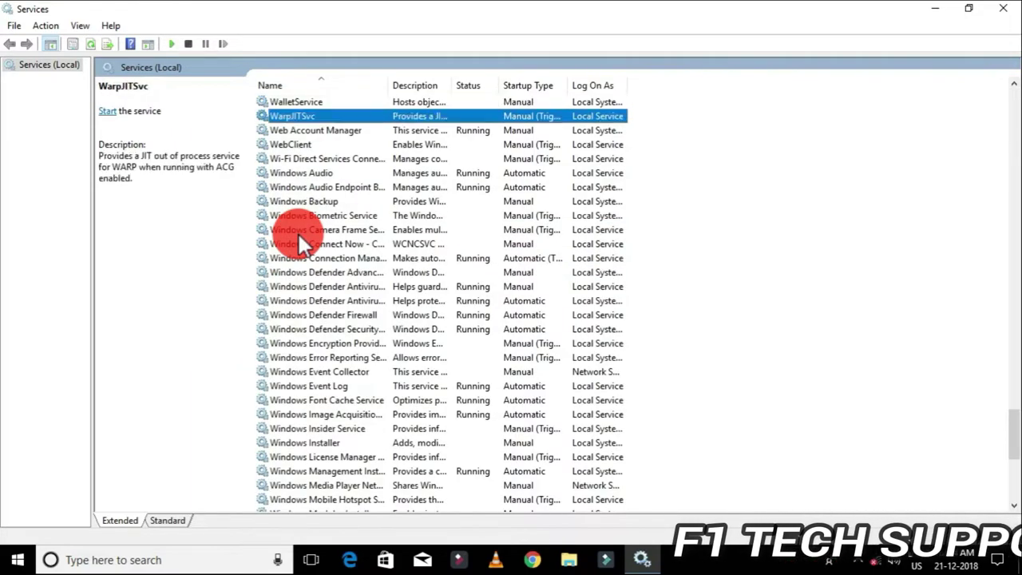
{"action": "key", "text": "Down"}
{"action": "key", "text": "Down"}
{"action": "key", "text": "Down"}
{"action": "key", "text": "Down"}
{"action": "key", "text": "Down"}
{"action": "key", "text": "Down"}
{"action": "key", "text": "Down"}
{"action": "key", "text": "Down"}
{"action": "key", "text": "Down"}
{"action": "key", "text": "Down"}
{"action": "key", "text": "Down"}
{"action": "key", "text": "Down"}
{"action": "key", "text": "Down"}
{"action": "key", "text": "Down"}
{"action": "key", "text": "Down"}
{"action": "key", "text": "Down"}
{"action": "key", "text": "Down"}
{"action": "key", "text": "Down"}
{"action": "key", "text": "Down"}
{"action": "key", "text": "Down"}
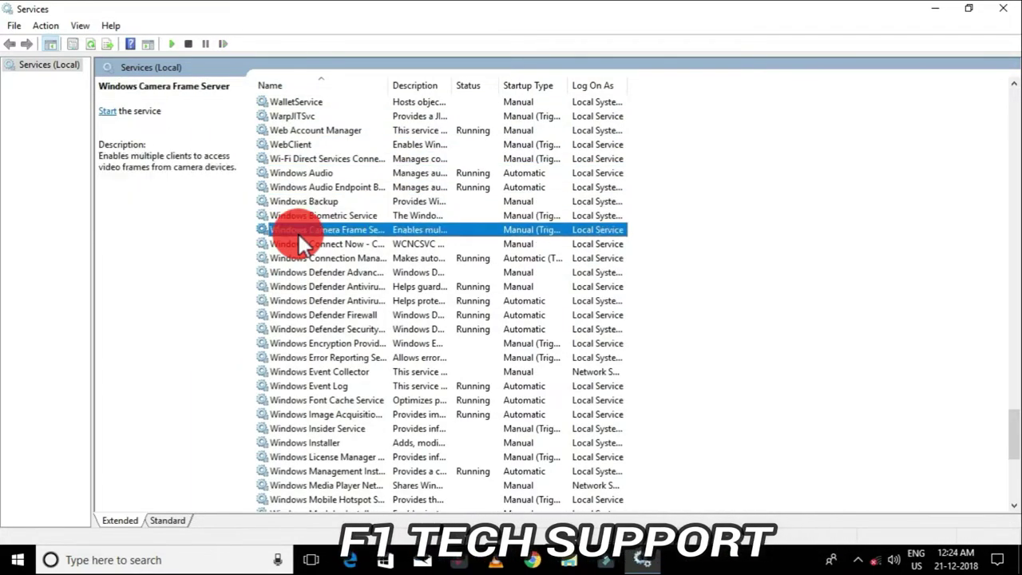
{"action": "key", "text": "Down"}
{"action": "key", "text": "Down"}
{"action": "key", "text": "Down"}
{"action": "key", "text": "Down"}
{"action": "key", "text": "Down"}
{"action": "key", "text": "Down"}
{"action": "key", "text": "Down"}
{"action": "key", "text": "Down"}
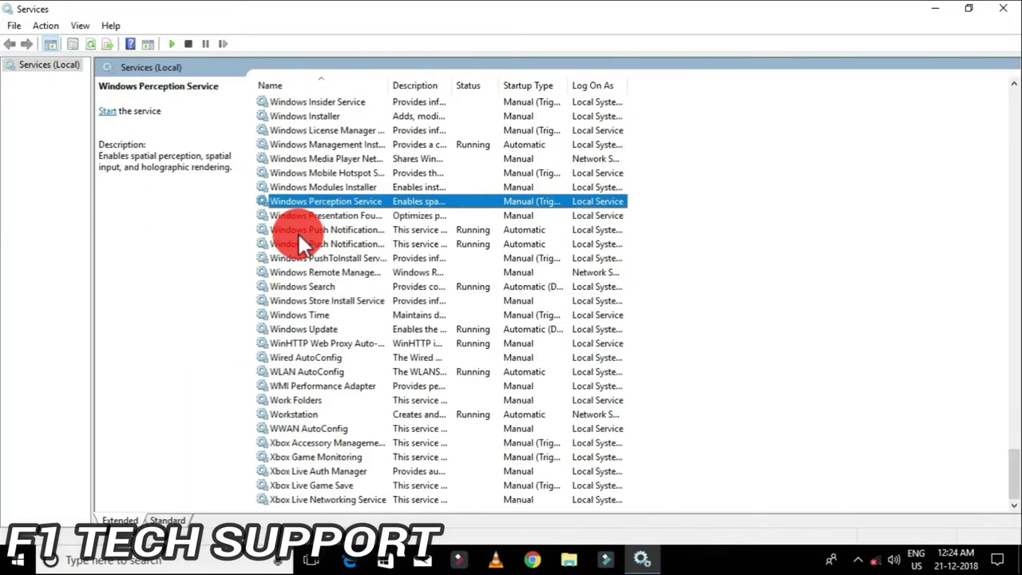
{"action": "key", "text": "Down"}
{"action": "key", "text": "Down"}
{"action": "key", "text": "Down"}
{"action": "key", "text": "Down"}
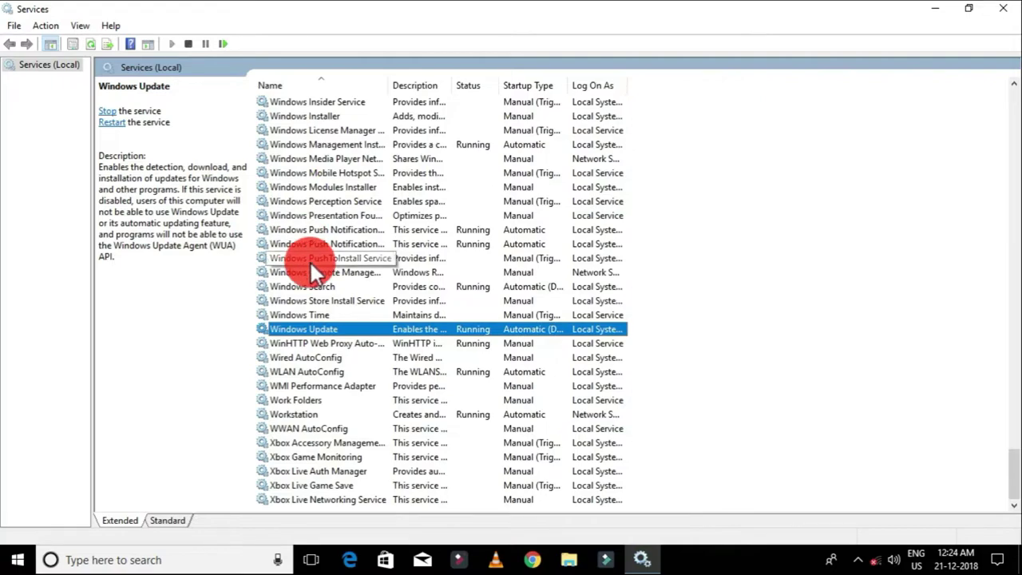
Set the Windows Update service's startup type to Disabled, stop the service and apply the changes.
{"action": "double_click", "coordinate": [313, 328]}
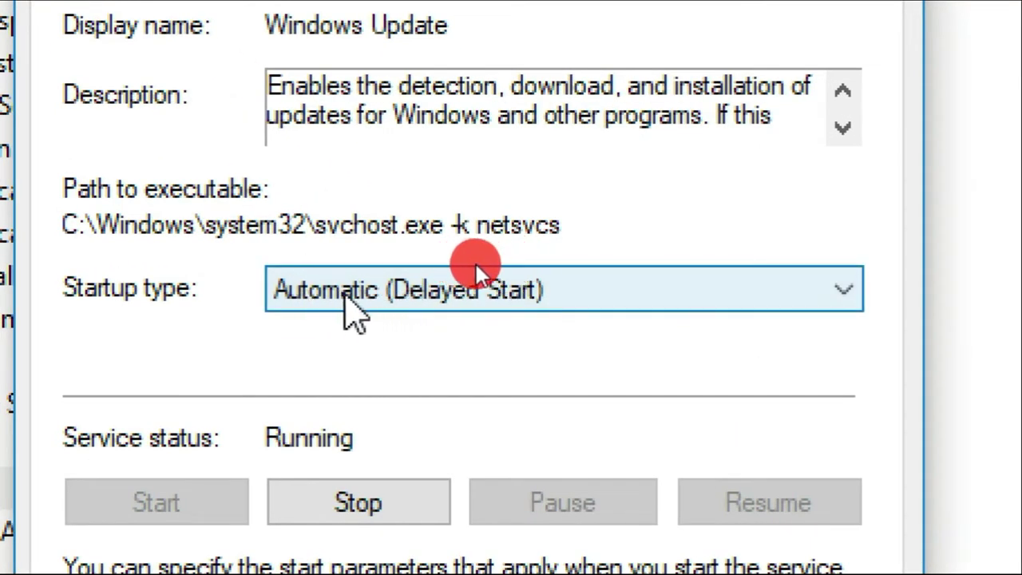
{"action": "left_click", "coordinate": [573, 297]}
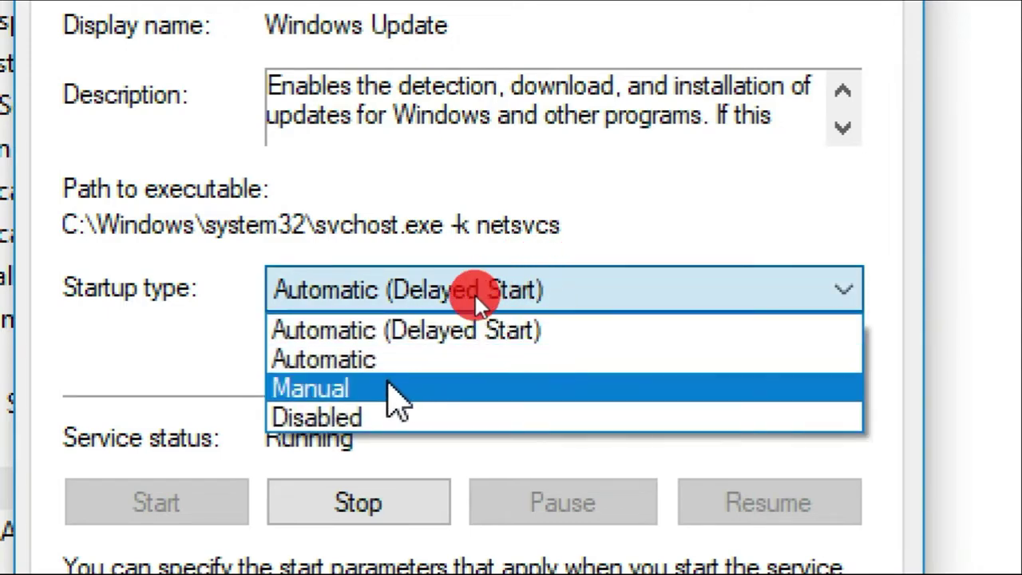
{"action": "left_click", "coordinate": [404, 415]}
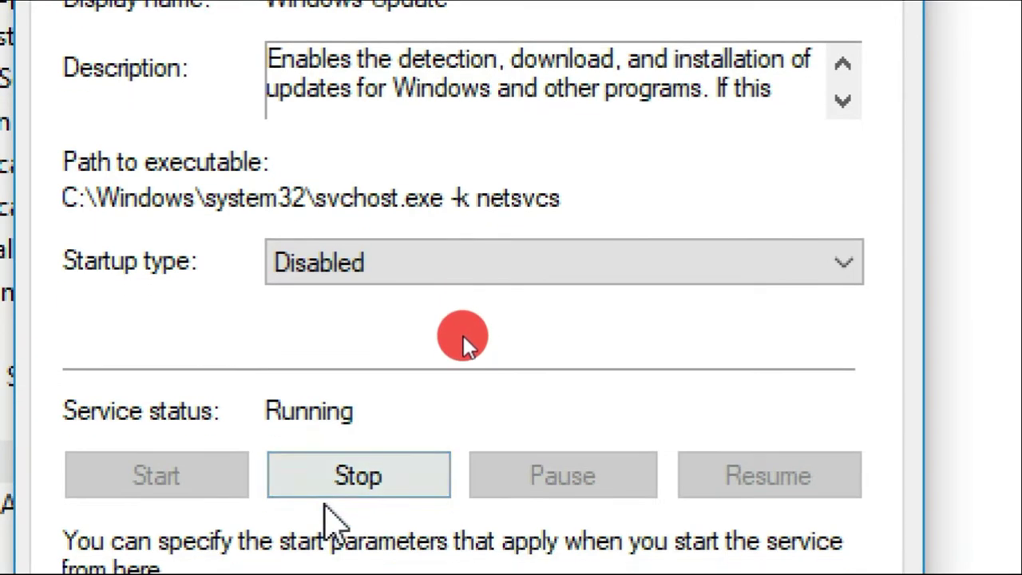
{"action": "left_click", "coordinate": [328, 475]}
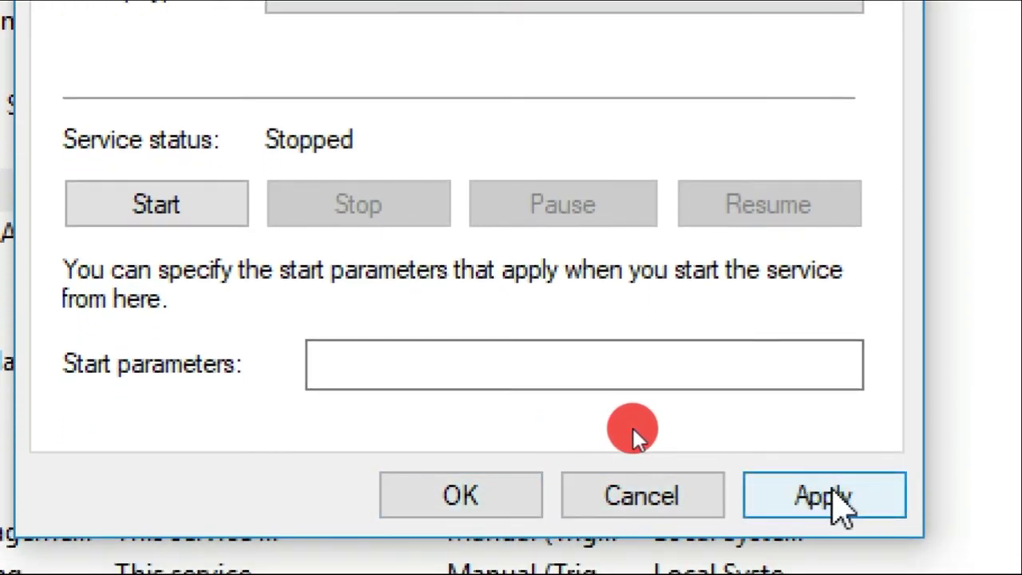
{"action": "left_click", "coordinate": [831, 490]}
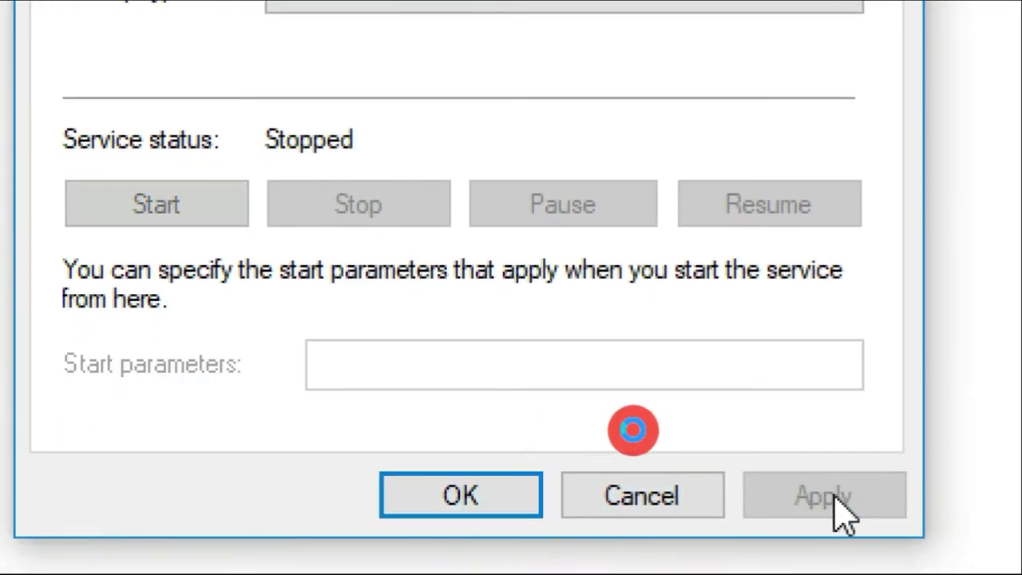
{"action": "left_click", "coordinate": [444, 487]}
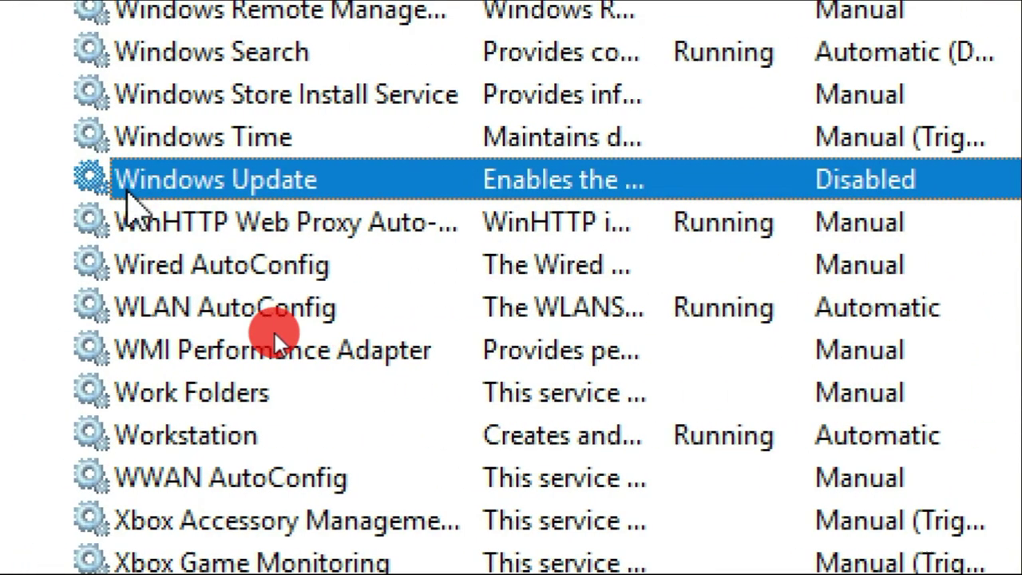
Reopen the Windows Update service's properties to check its startup type and status, and close the Services console.
{"action": "double_click", "coordinate": [120, 184]}
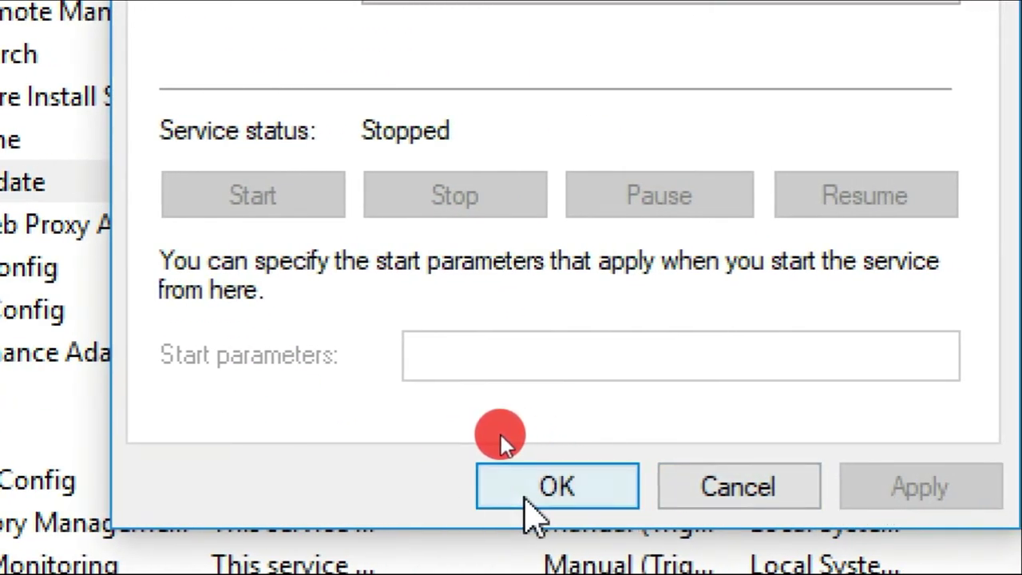
{"action": "left_click", "coordinate": [533, 499]}
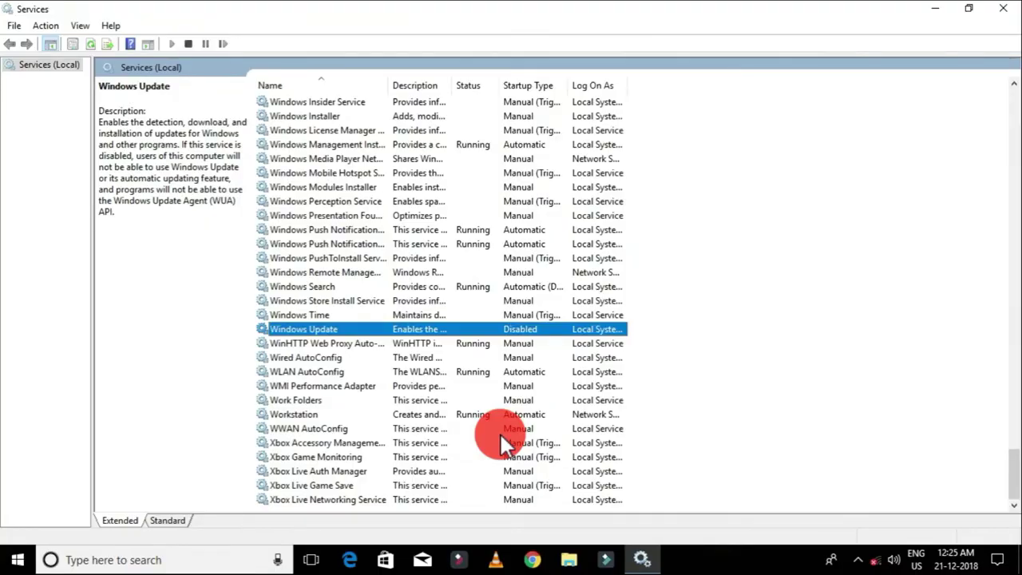
{"action": "left_click", "coordinate": [1000, 9]}
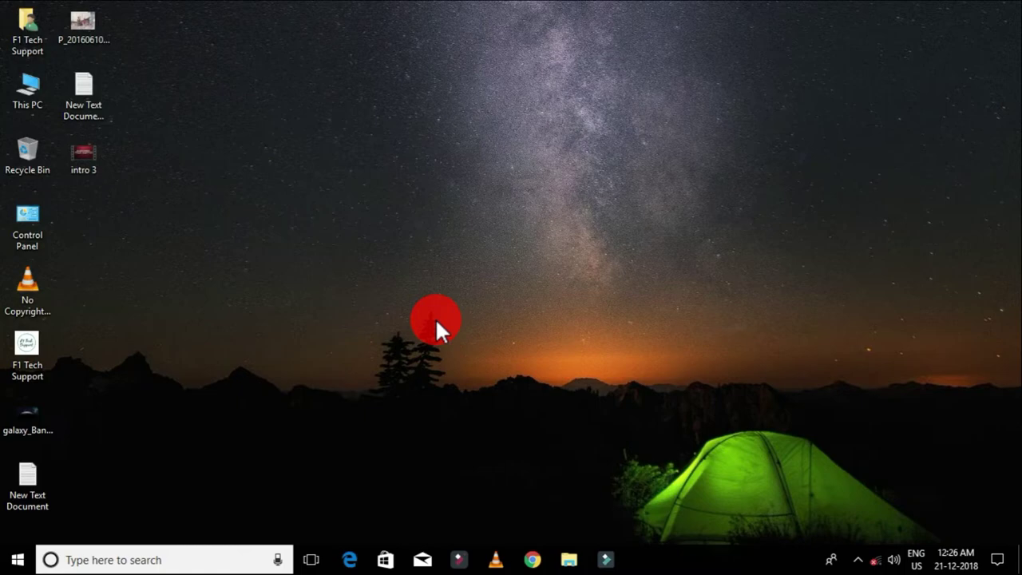
Launch the Store, connect the computer to the available secured Wi-Fi network and close the Store.
{"action": "left_click", "coordinate": [390, 569]}
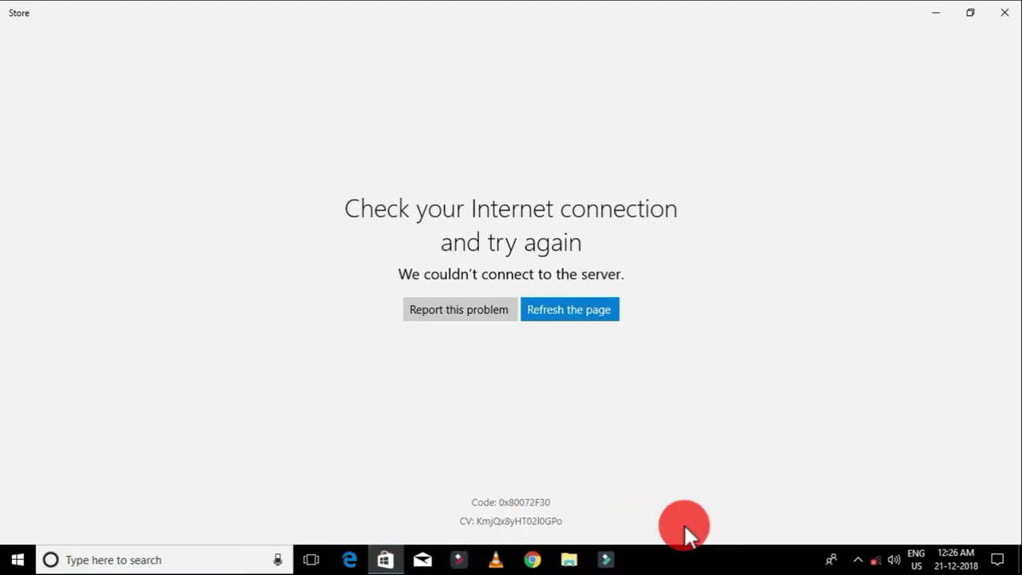
{"action": "left_click", "coordinate": [876, 562]}
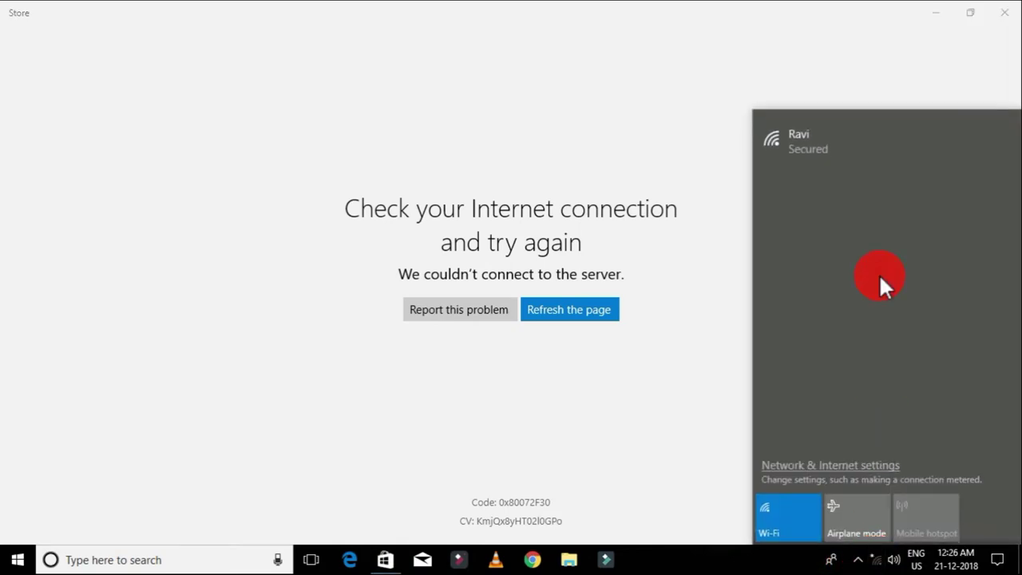
{"action": "left_click", "coordinate": [838, 136]}
{"action": "left_click", "coordinate": [995, 214]}
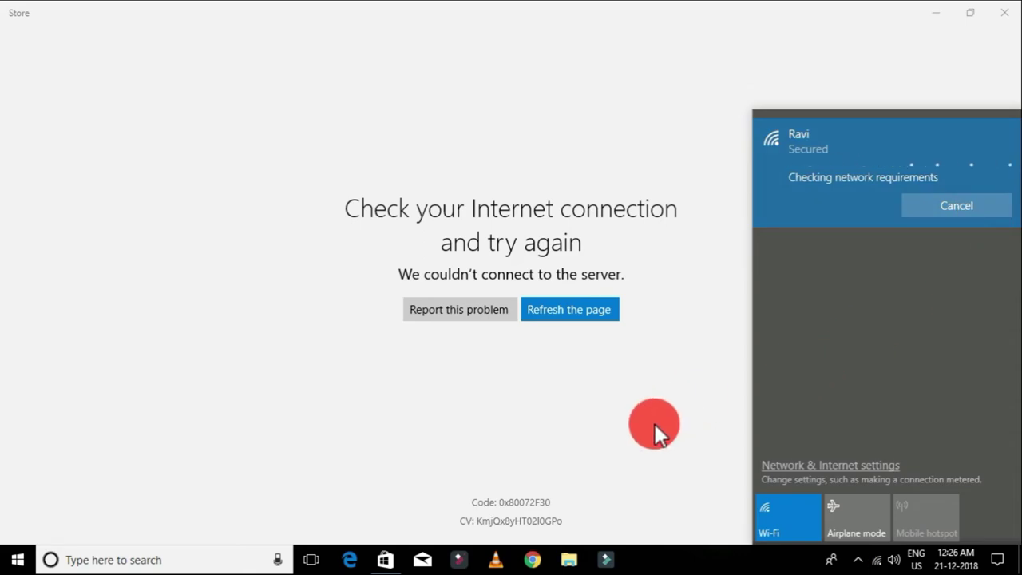
{"action": "left_click", "coordinate": [654, 425]}
{"action": "left_click", "coordinate": [1004, 13]}
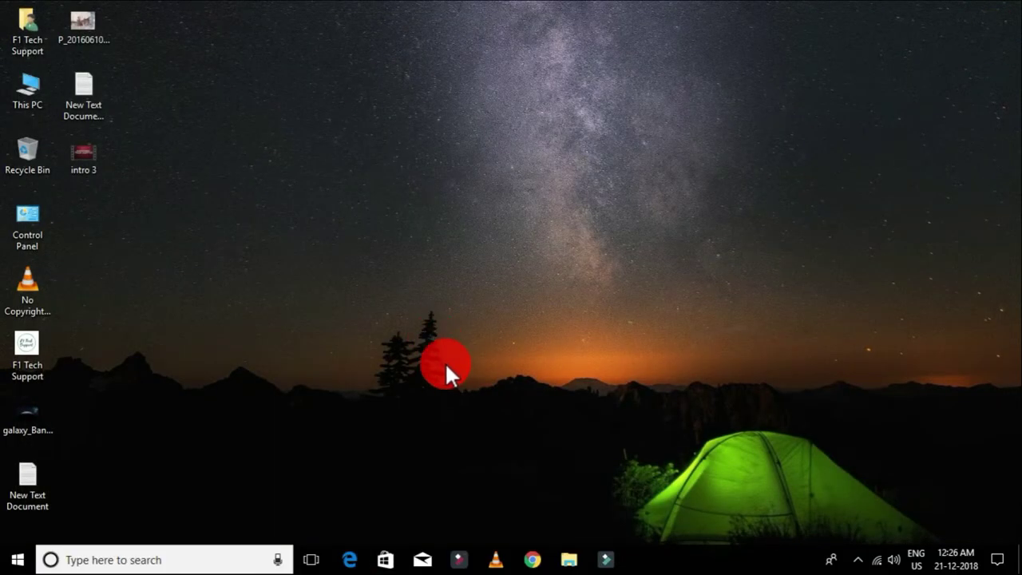
Examine the Store settings for automatic app updates, Live Tile, offline permissions and purchase sign-in, and close the Store.
{"action": "left_click", "coordinate": [386, 560]}
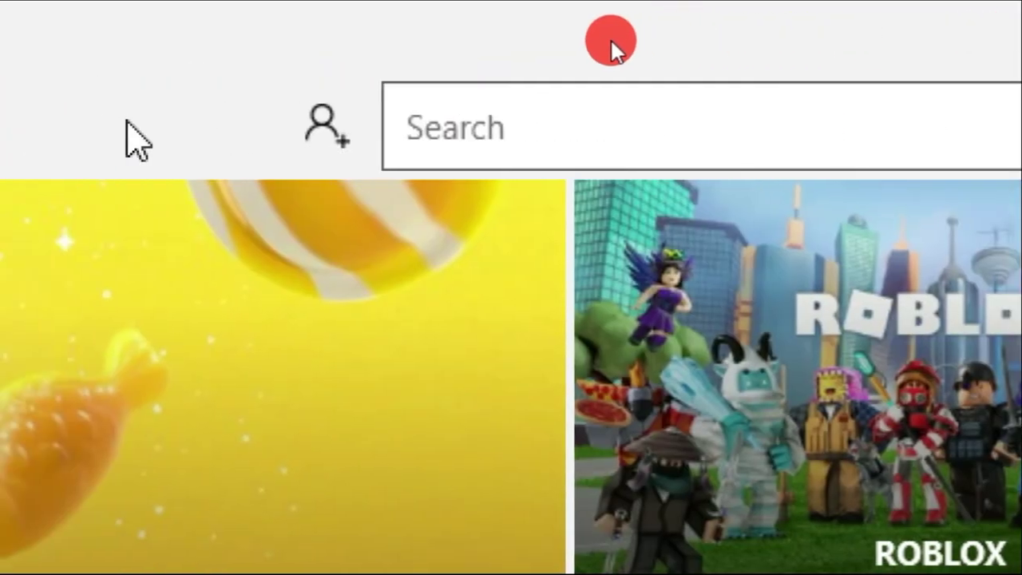
{"action": "left_click", "coordinate": [327, 138]}
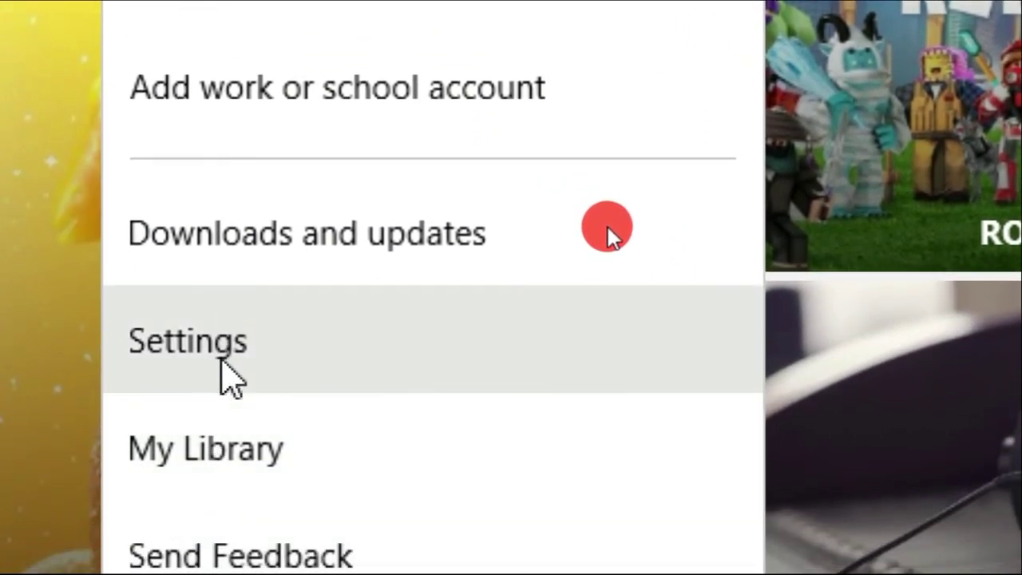
{"action": "left_click", "coordinate": [223, 361]}
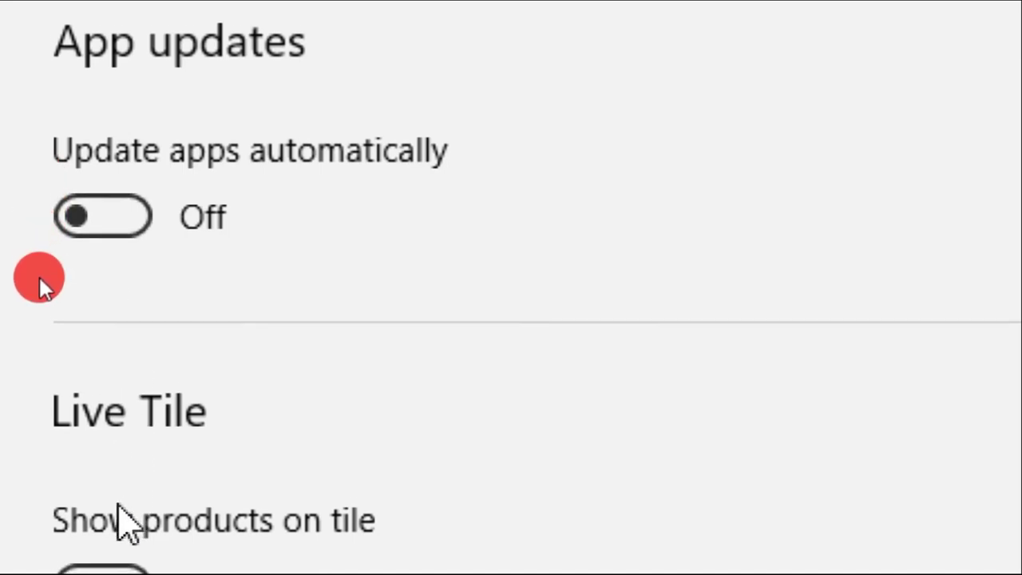
{"action": "scroll", "coordinate": [38, 275], "scroll_direction": "down", "scroll_amount": 1}
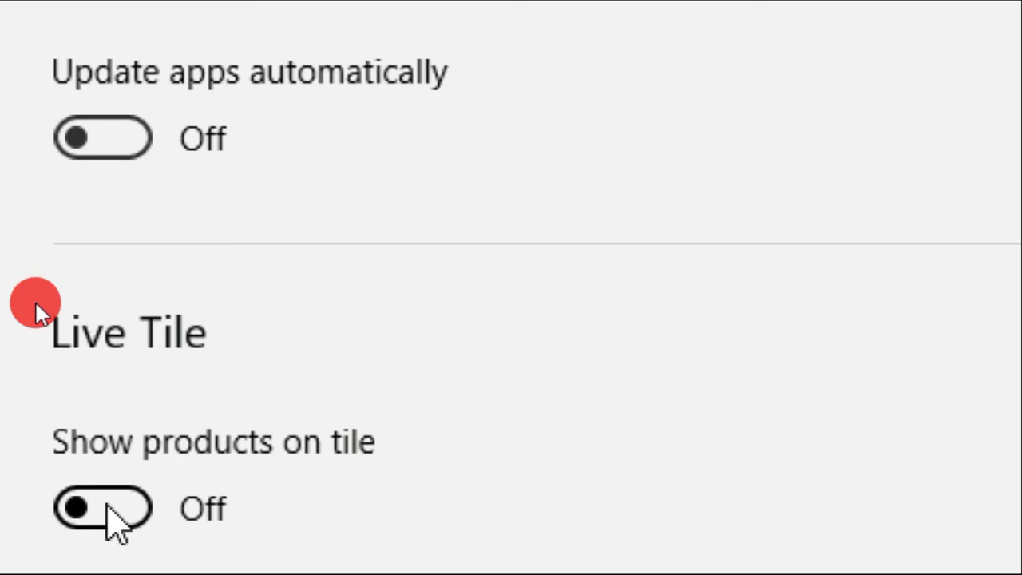
{"action": "scroll", "coordinate": [34, 306], "scroll_direction": "down", "scroll_amount": 4}
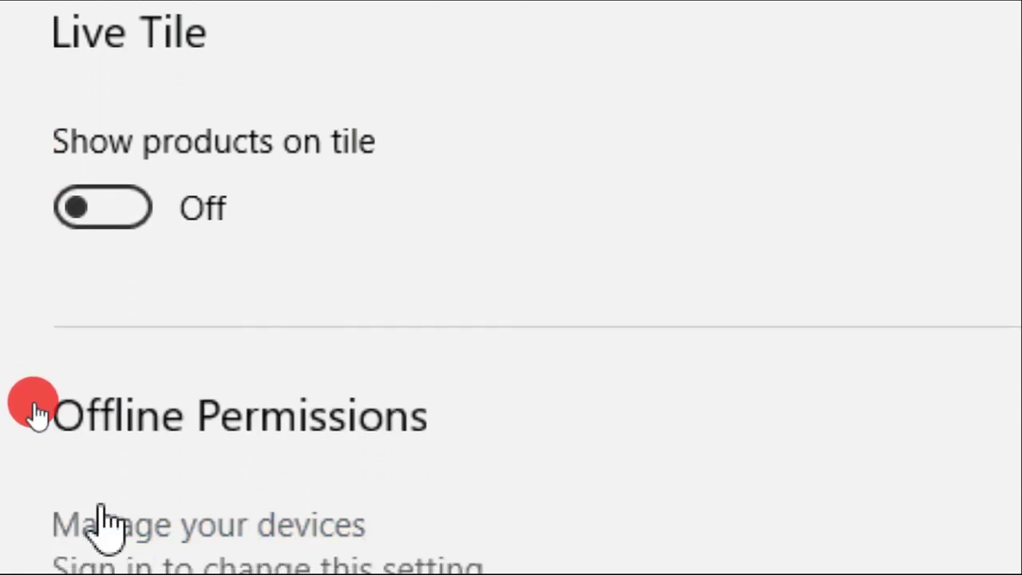
{"action": "scroll", "coordinate": [33, 415], "scroll_direction": "down", "scroll_amount": 3}
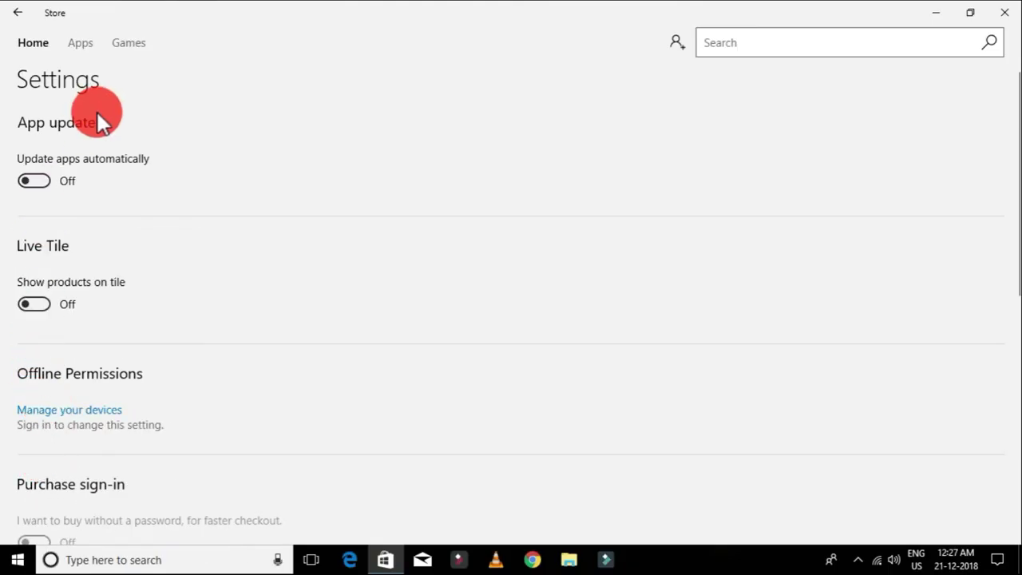
{"action": "scroll", "coordinate": [207, 457], "scroll_direction": "down", "scroll_amount": 1}
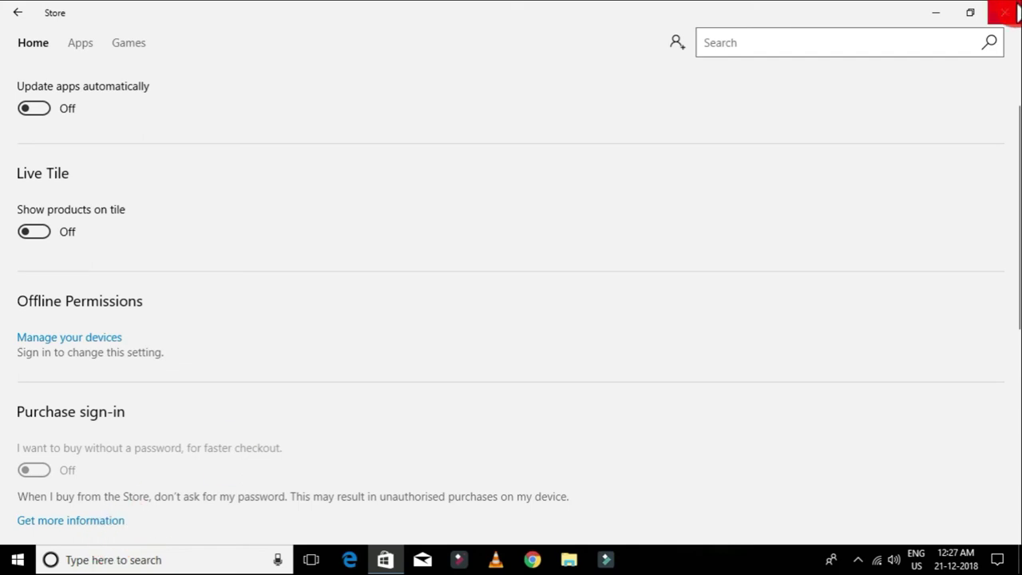
{"action": "left_click", "coordinate": [1005, 12]}
Disconnect the computer from the Wi-Fi network and open the F1 Tech Support image from the desktop.
{"action": "left_click", "coordinate": [877, 559]}
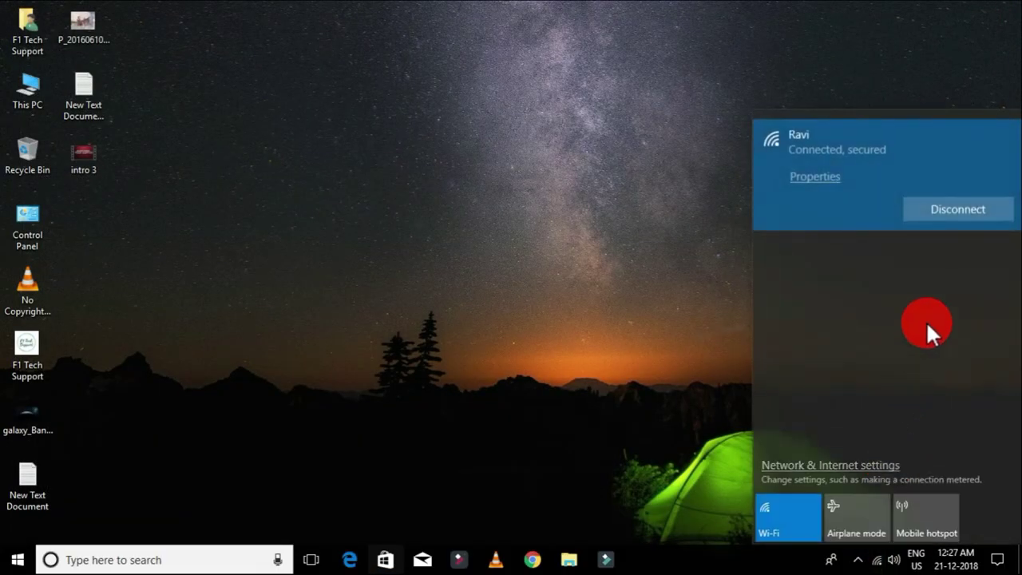
{"action": "left_click", "coordinate": [582, 292]}
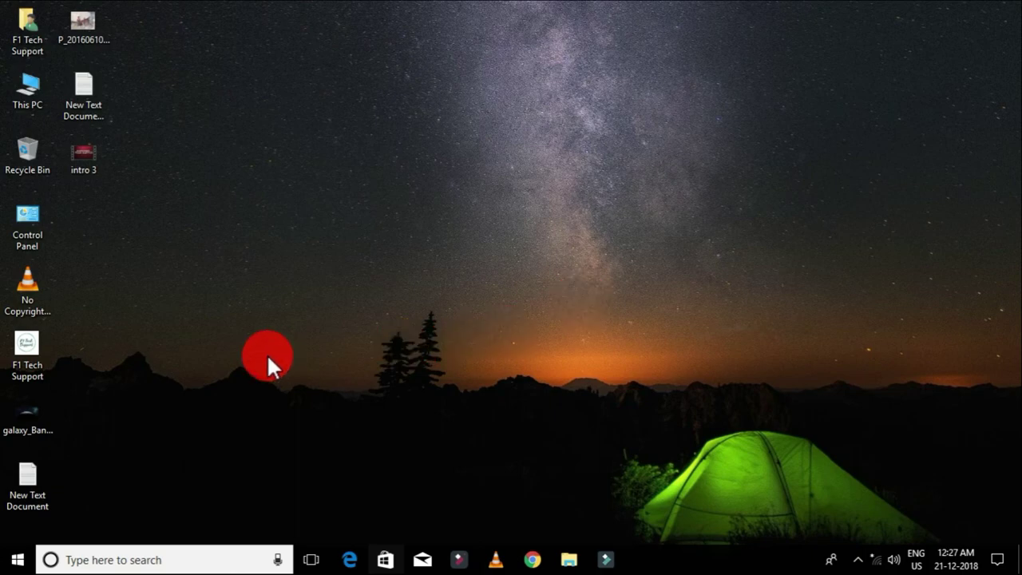
{"action": "double_click", "coordinate": [40, 341]}
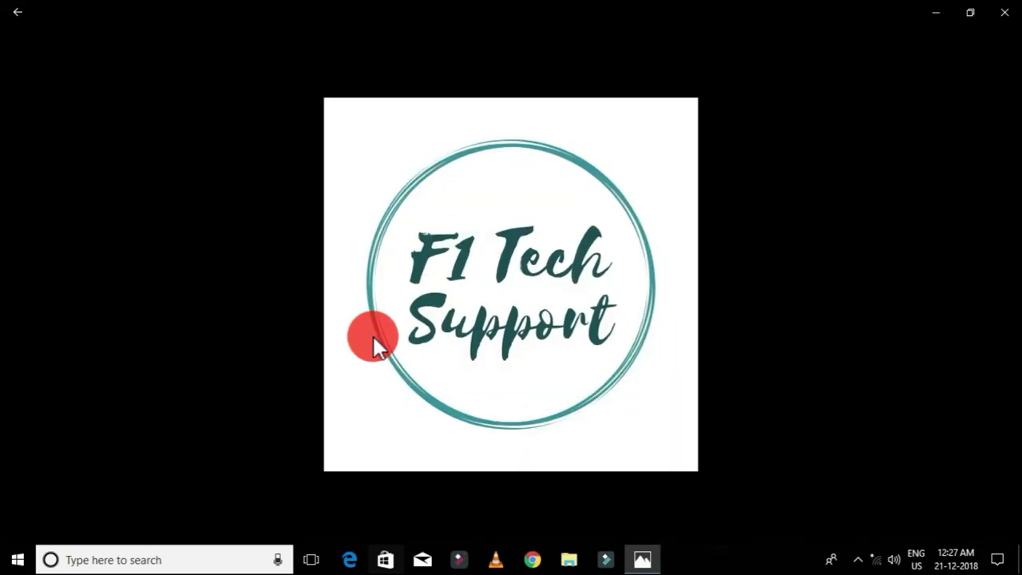